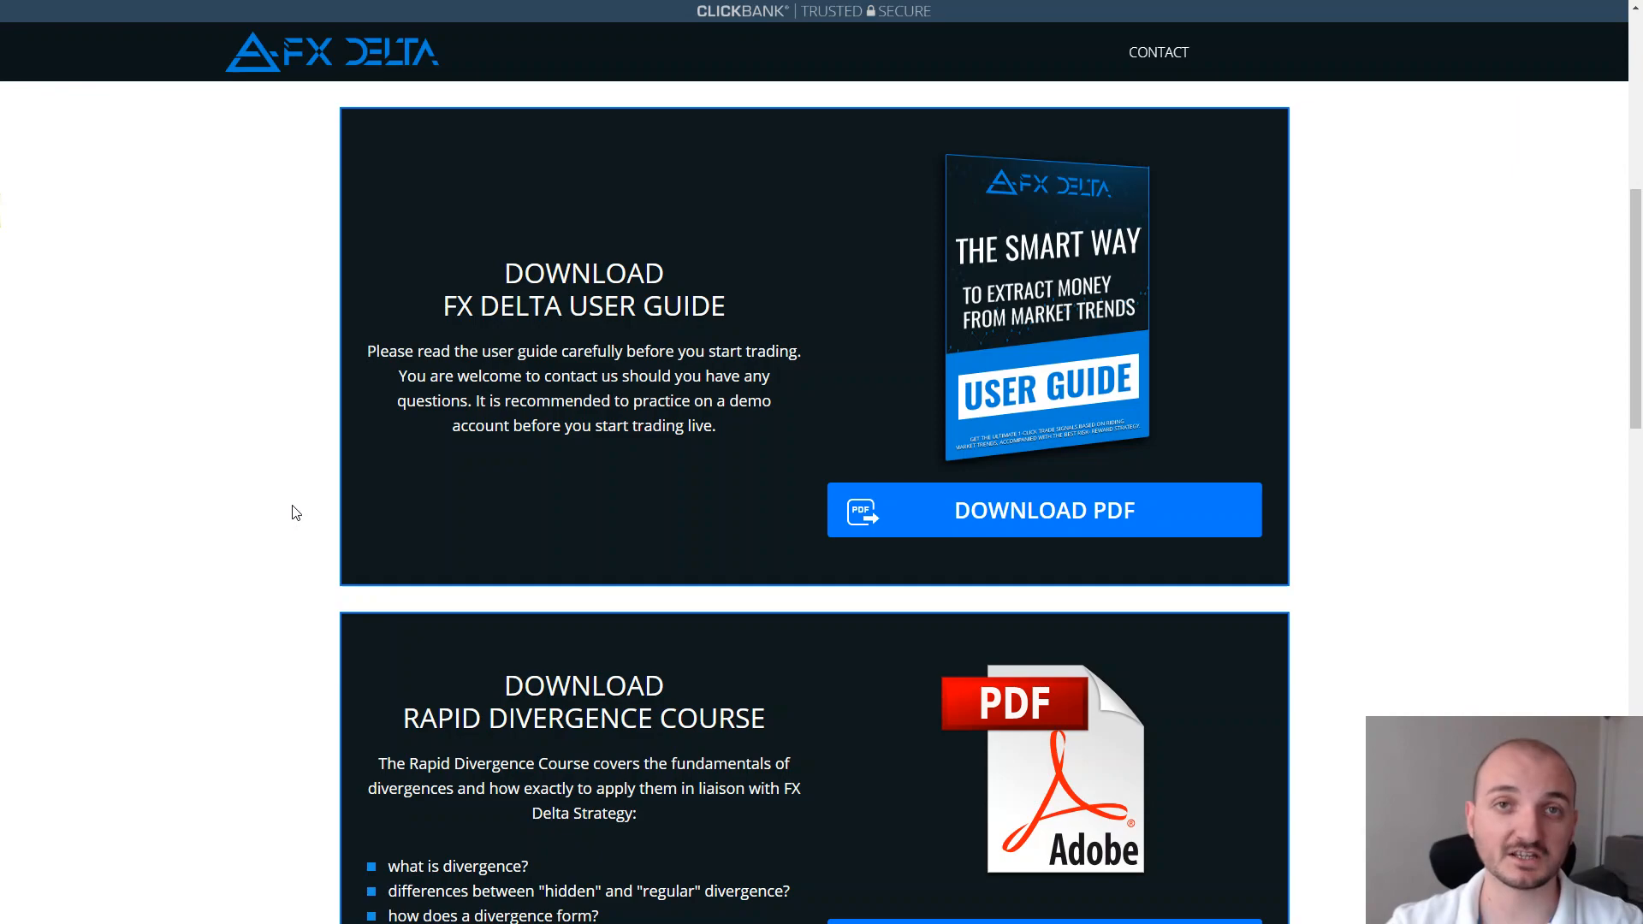
Scroll down the download page to the Rapid Divergence Course PDF and video
scroll(295, 512, down, 4)
scroll(295, 513, down, 2)
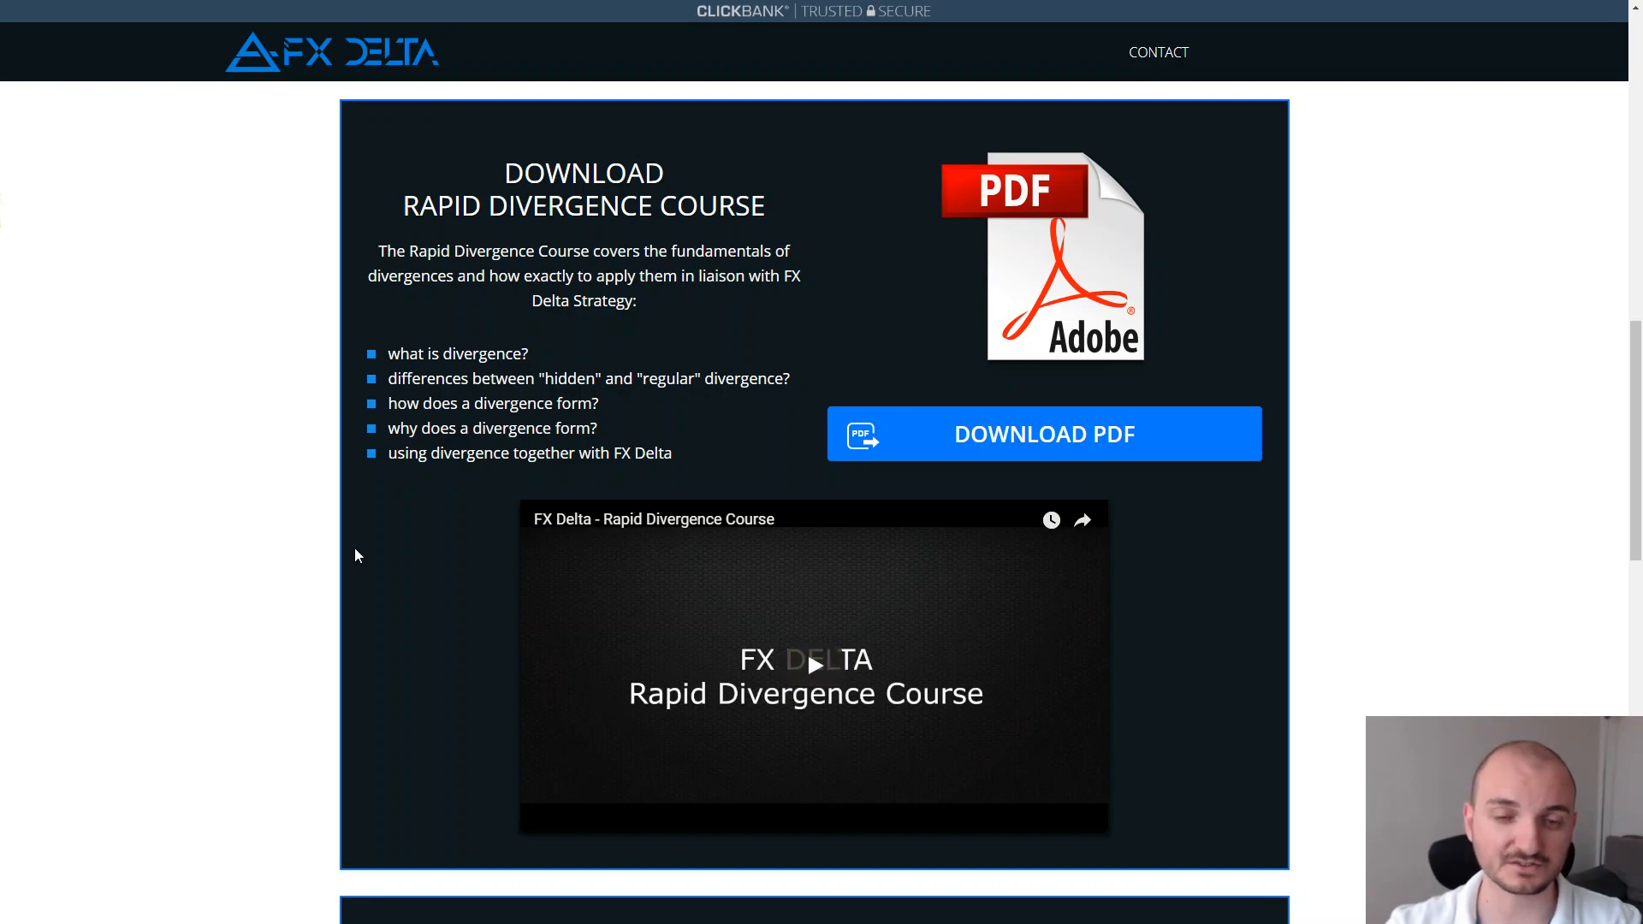
Download fx-delta-installer.zip from the Download FX Delta section and open the archive
scroll(357, 556, down, 5)
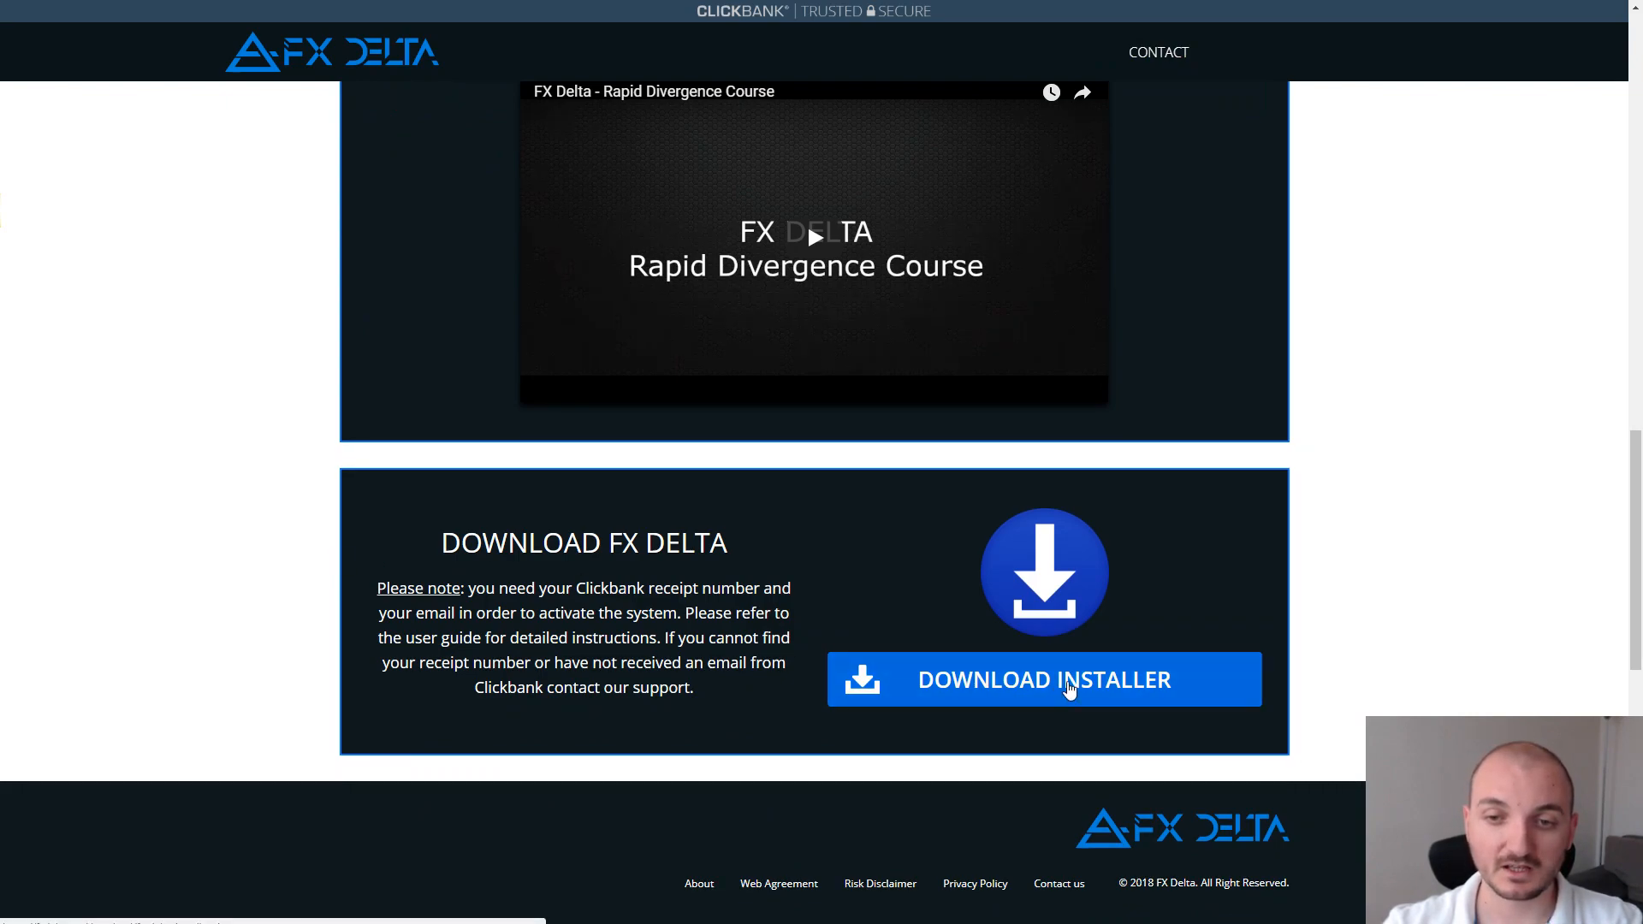
click(1069, 690)
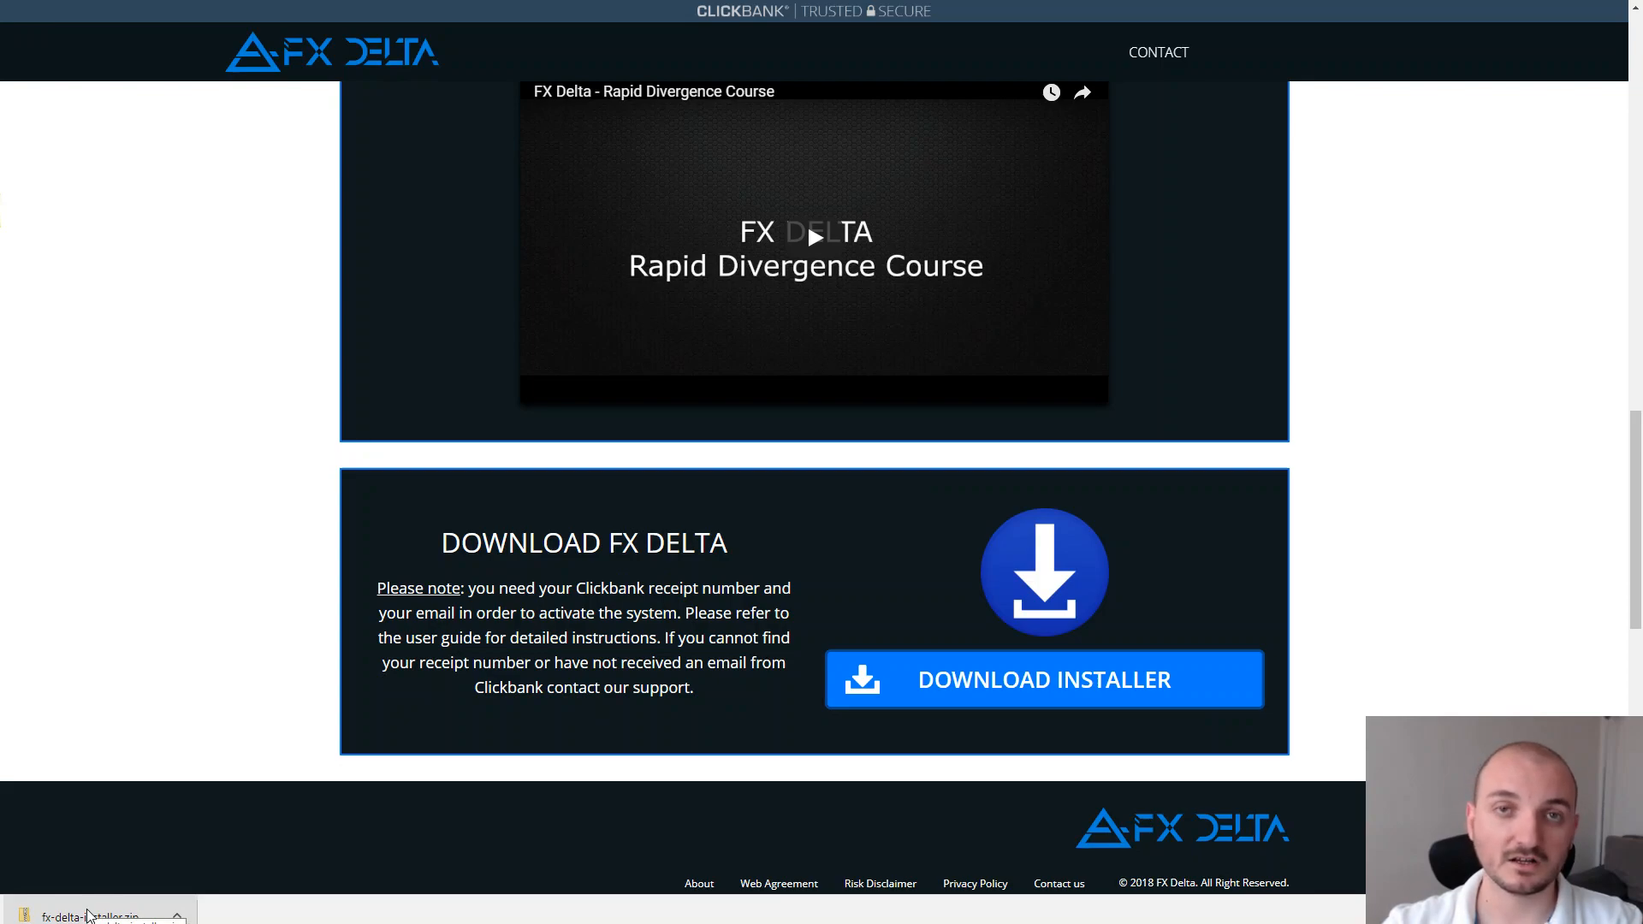
click(88, 915)
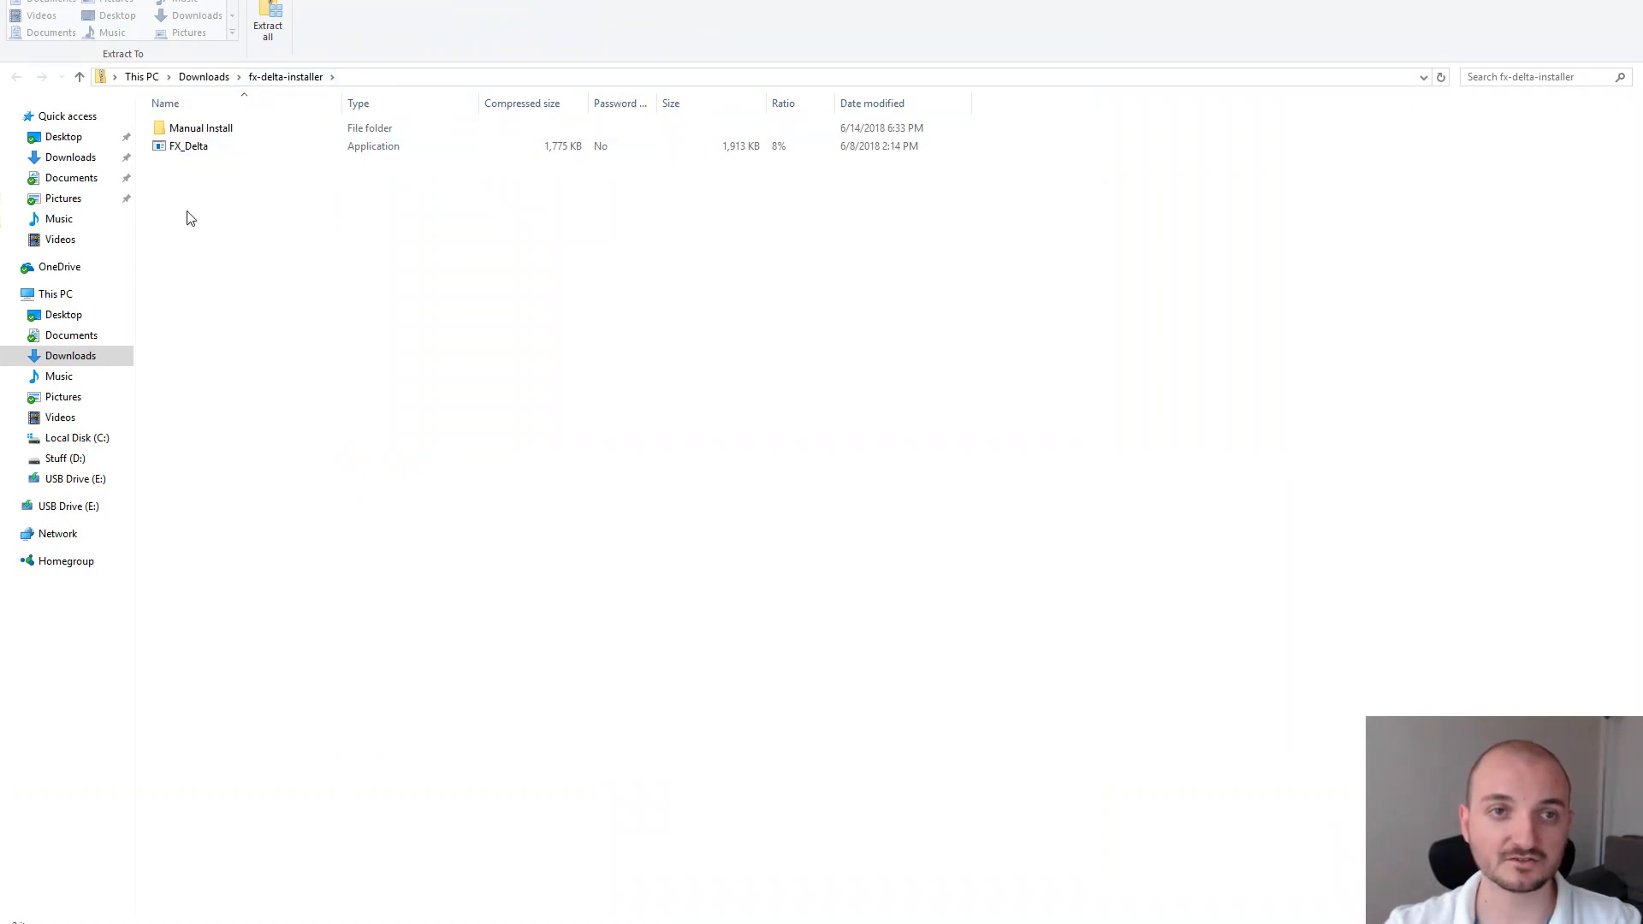
Inspect the Manual Install folder's MQL4 and templates, then launch FX_Delta from the archive
click(193, 146)
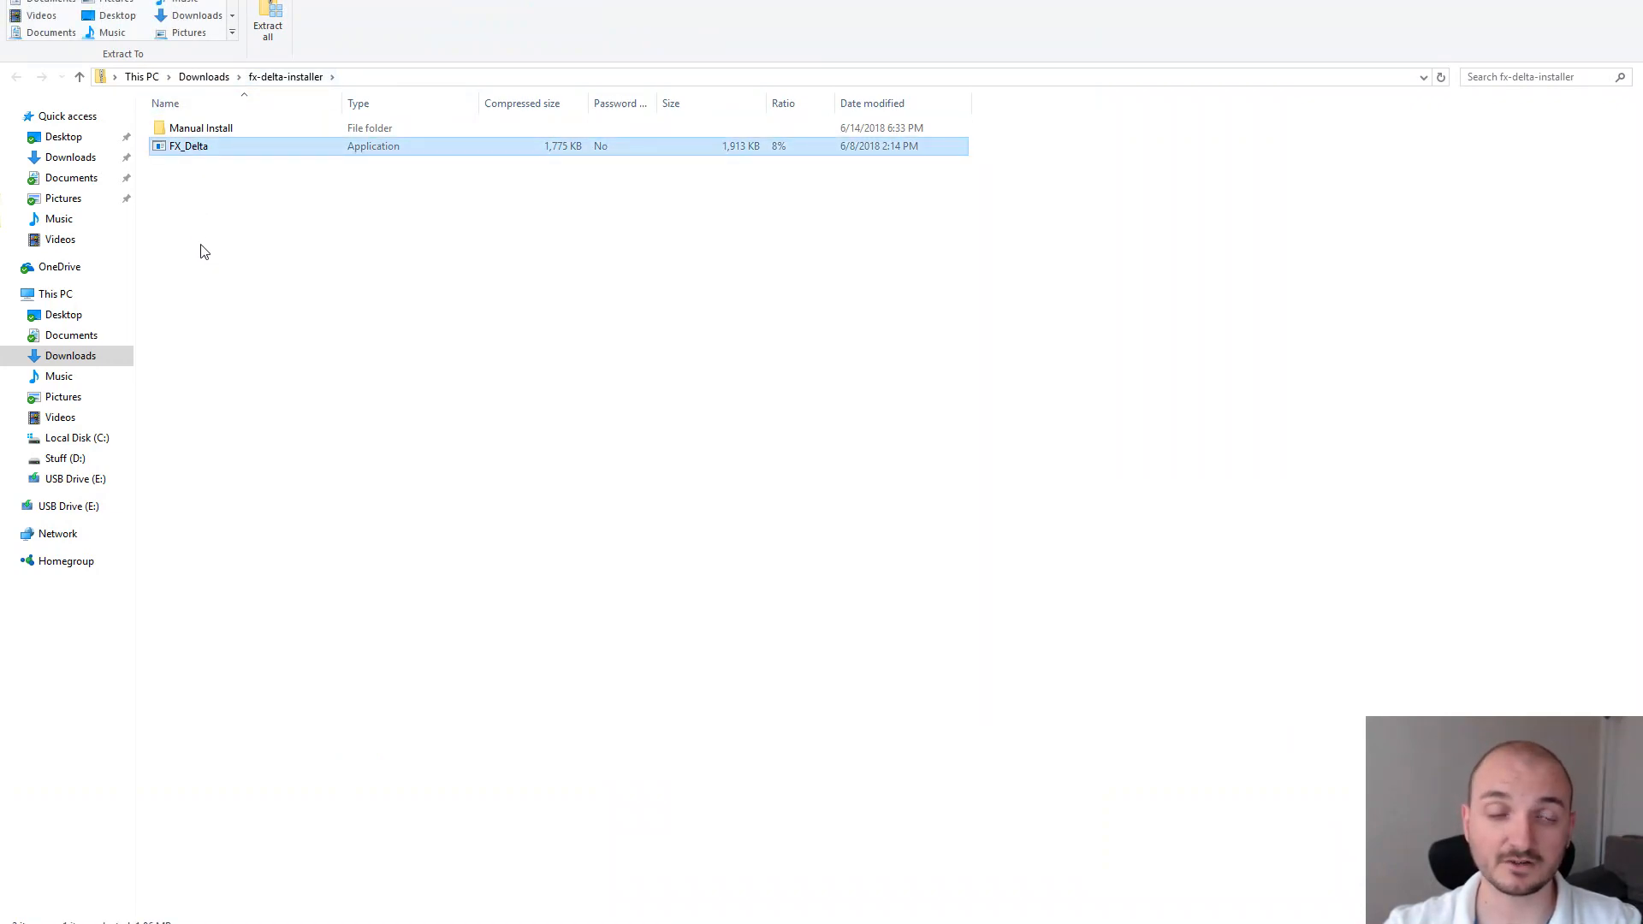
double_click(195, 130)
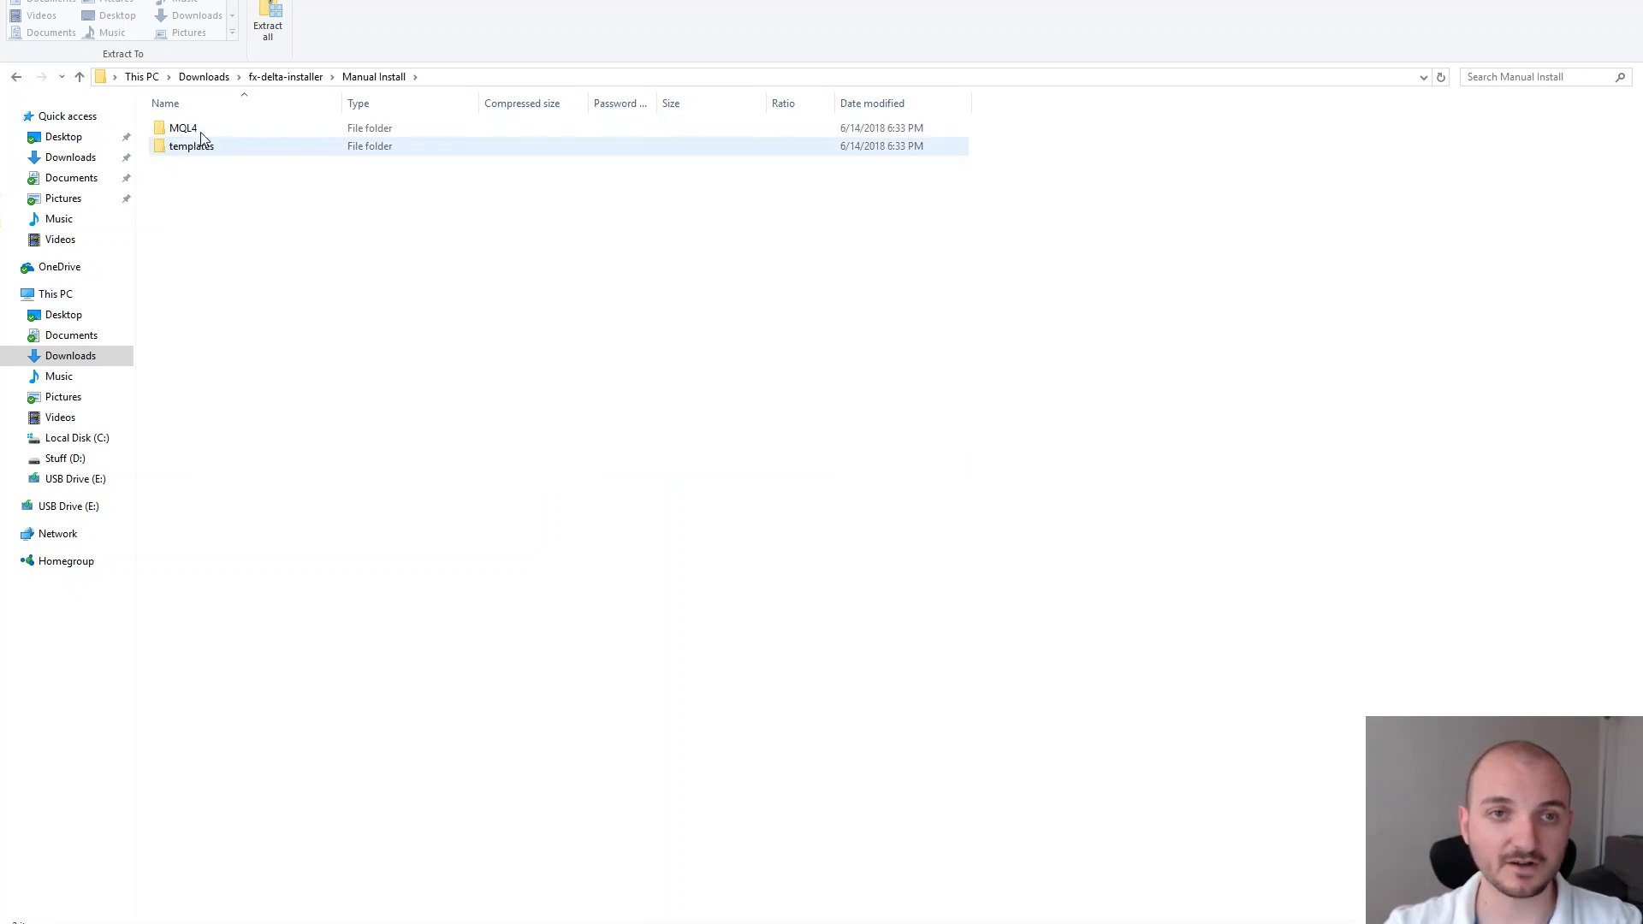
click(290, 77)
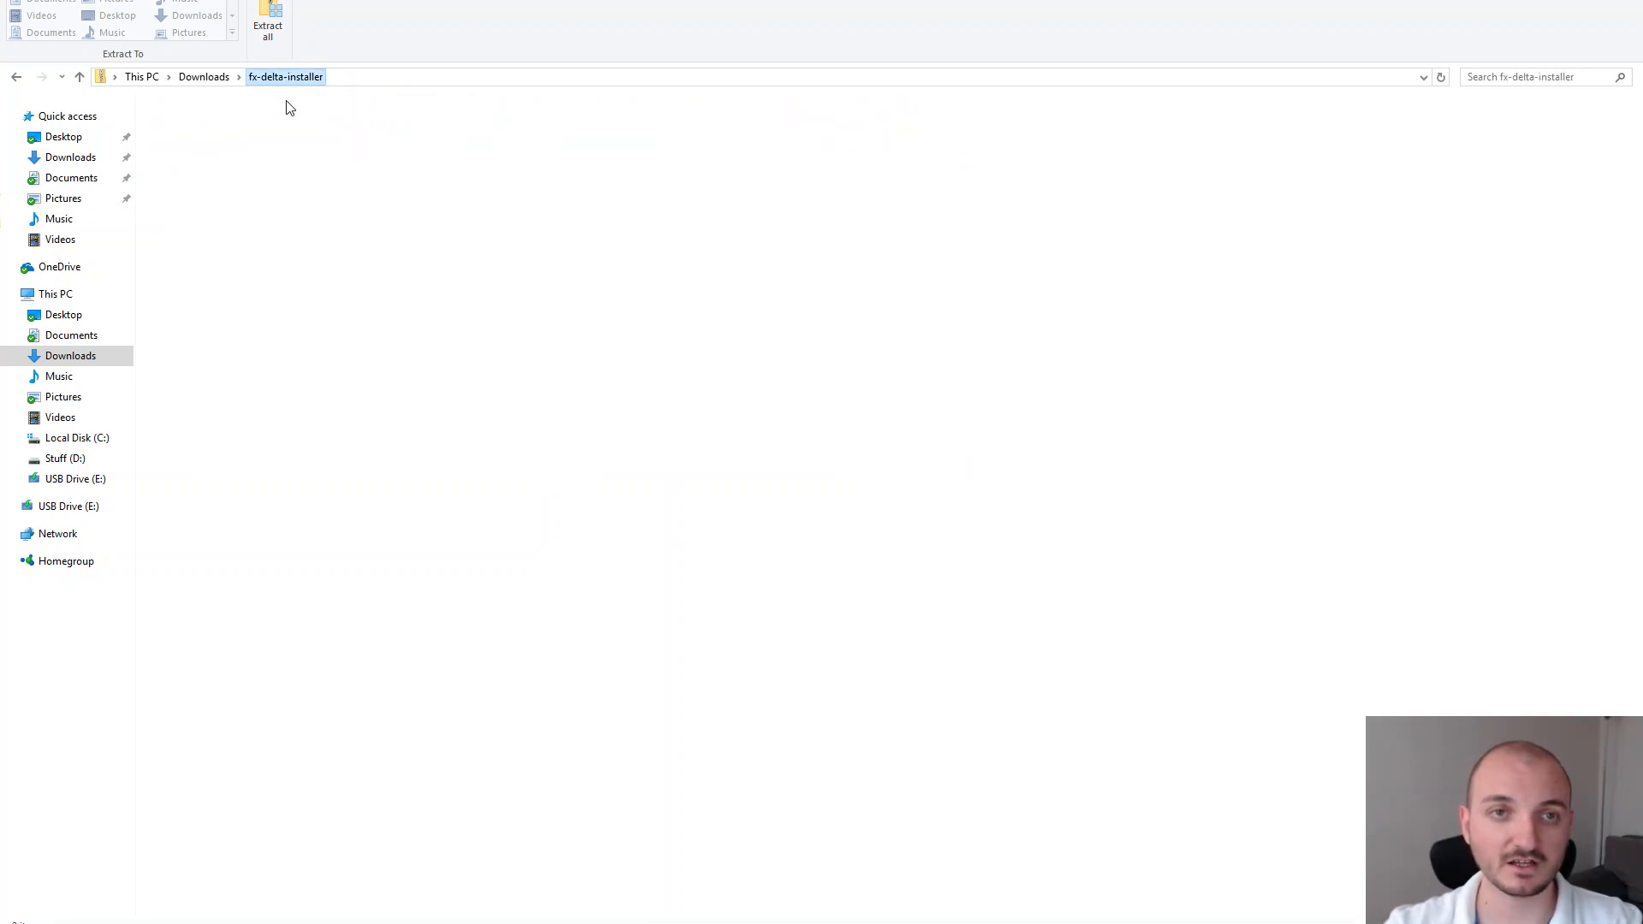
click(203, 151)
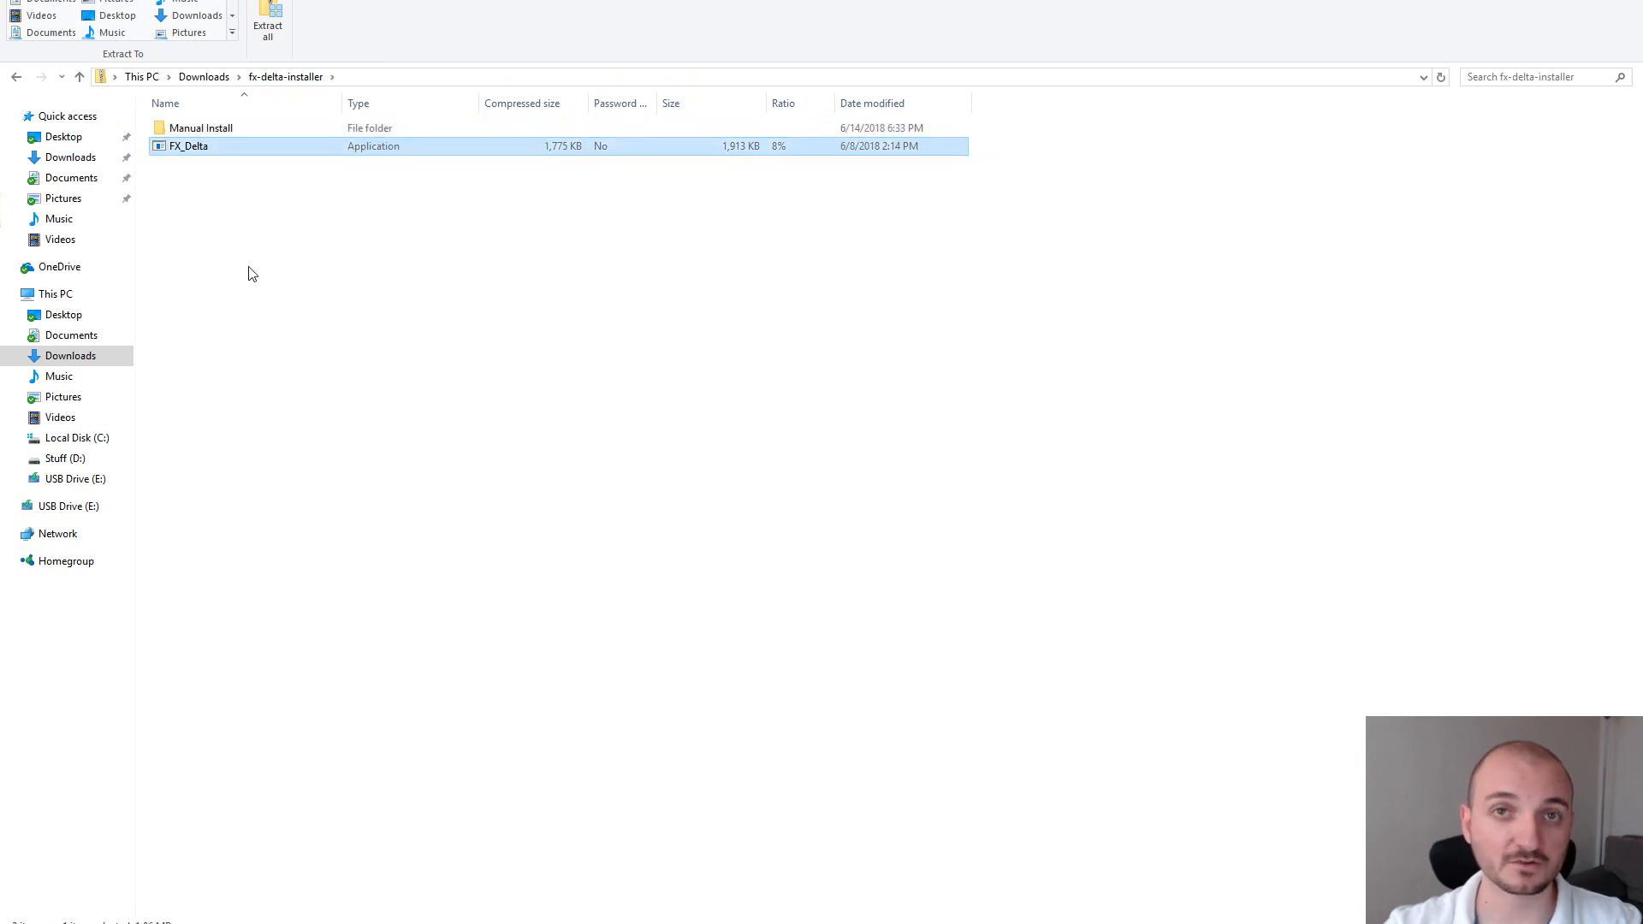
double_click(202, 150)
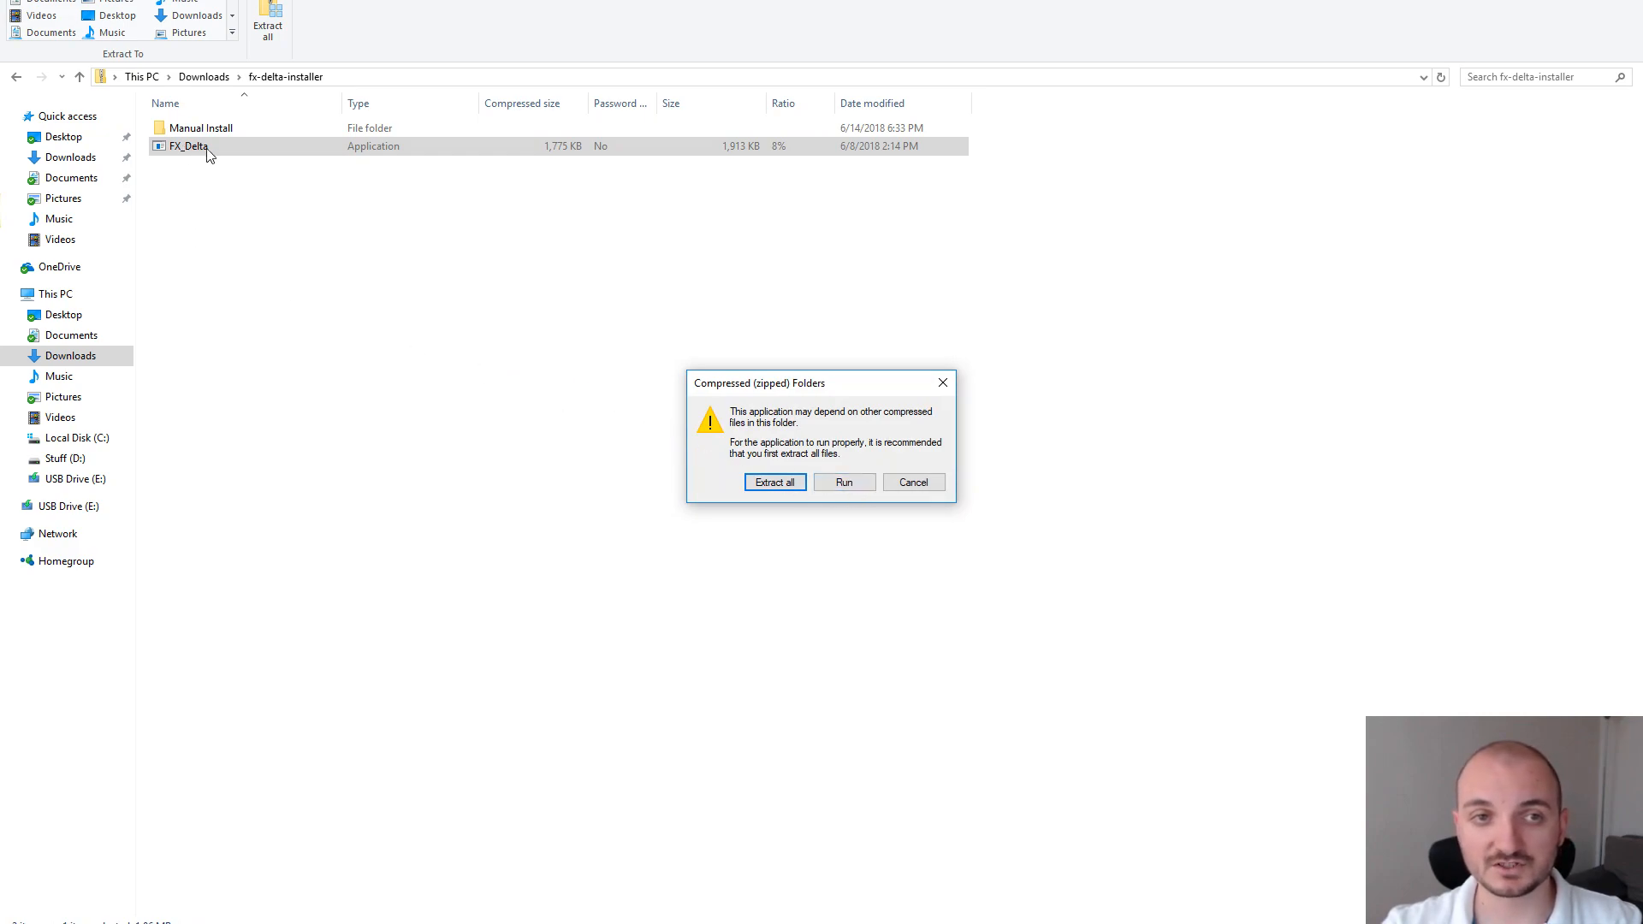
Run FX_Delta without extracting and get past the SmartScreen unknown-publisher warning with Run anyway
click(845, 483)
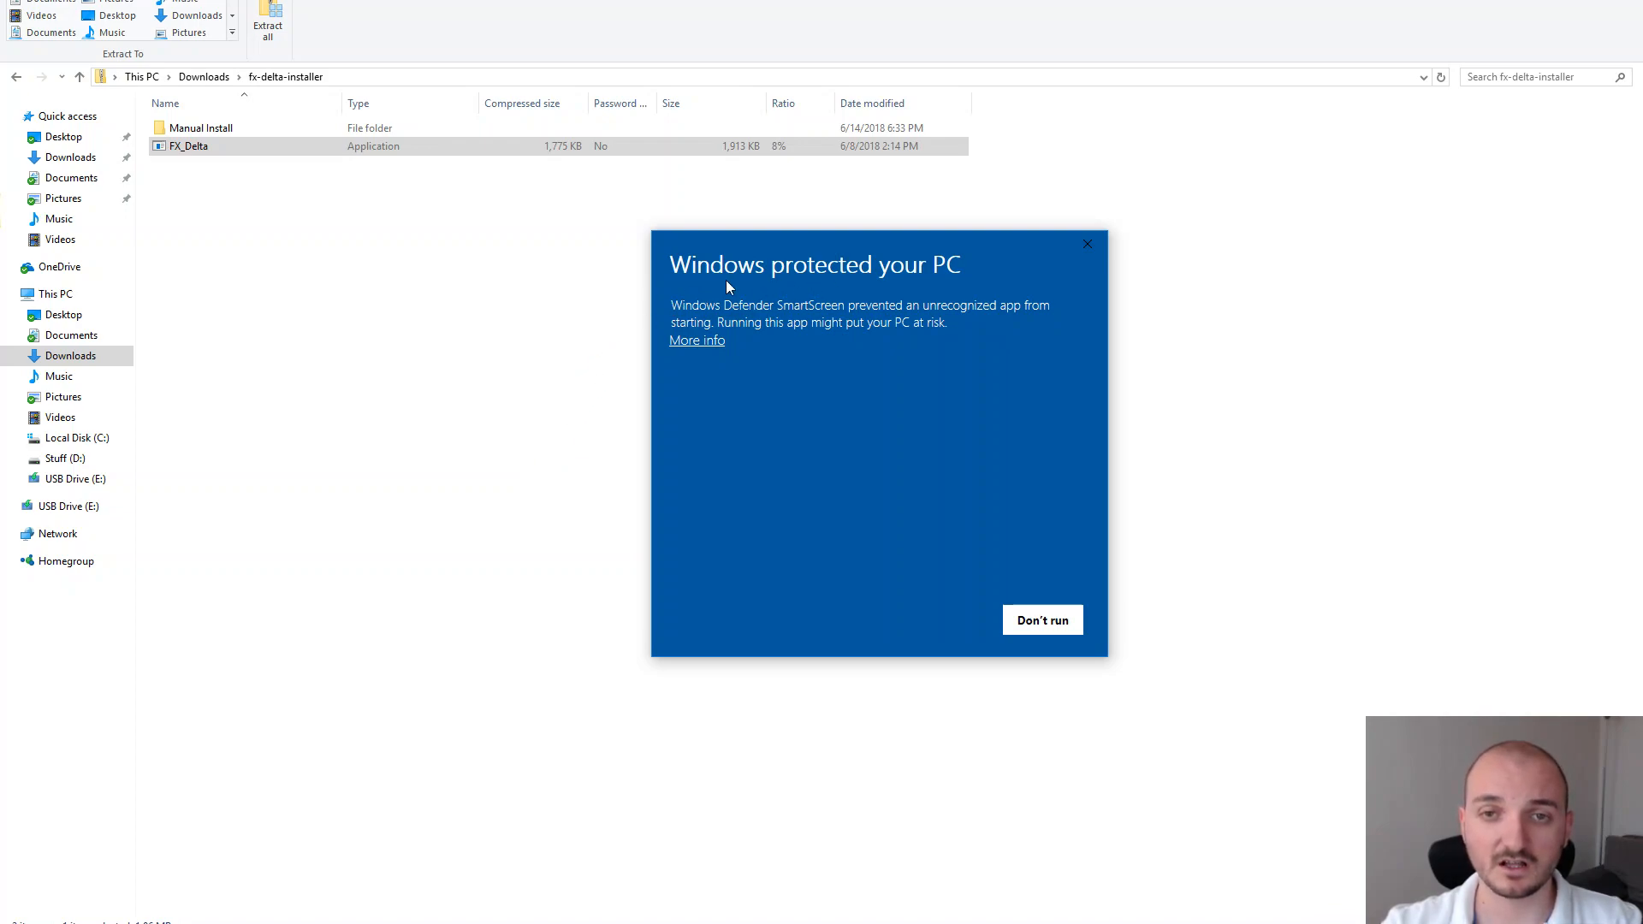
click(704, 345)
drag(727, 370, 835, 371)
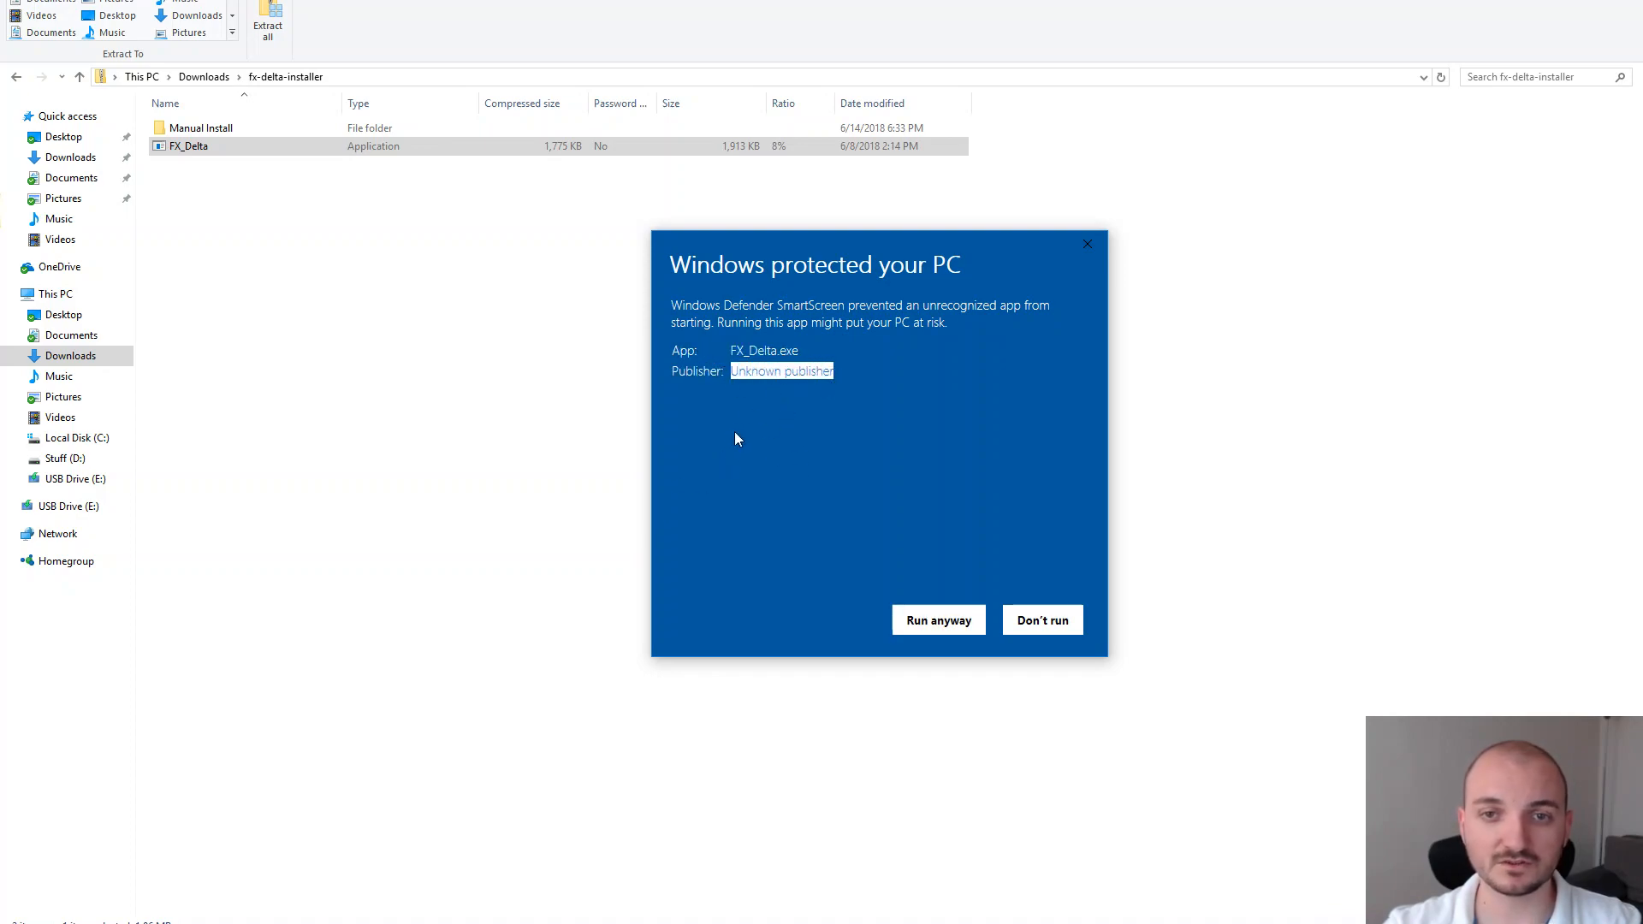
click(760, 409)
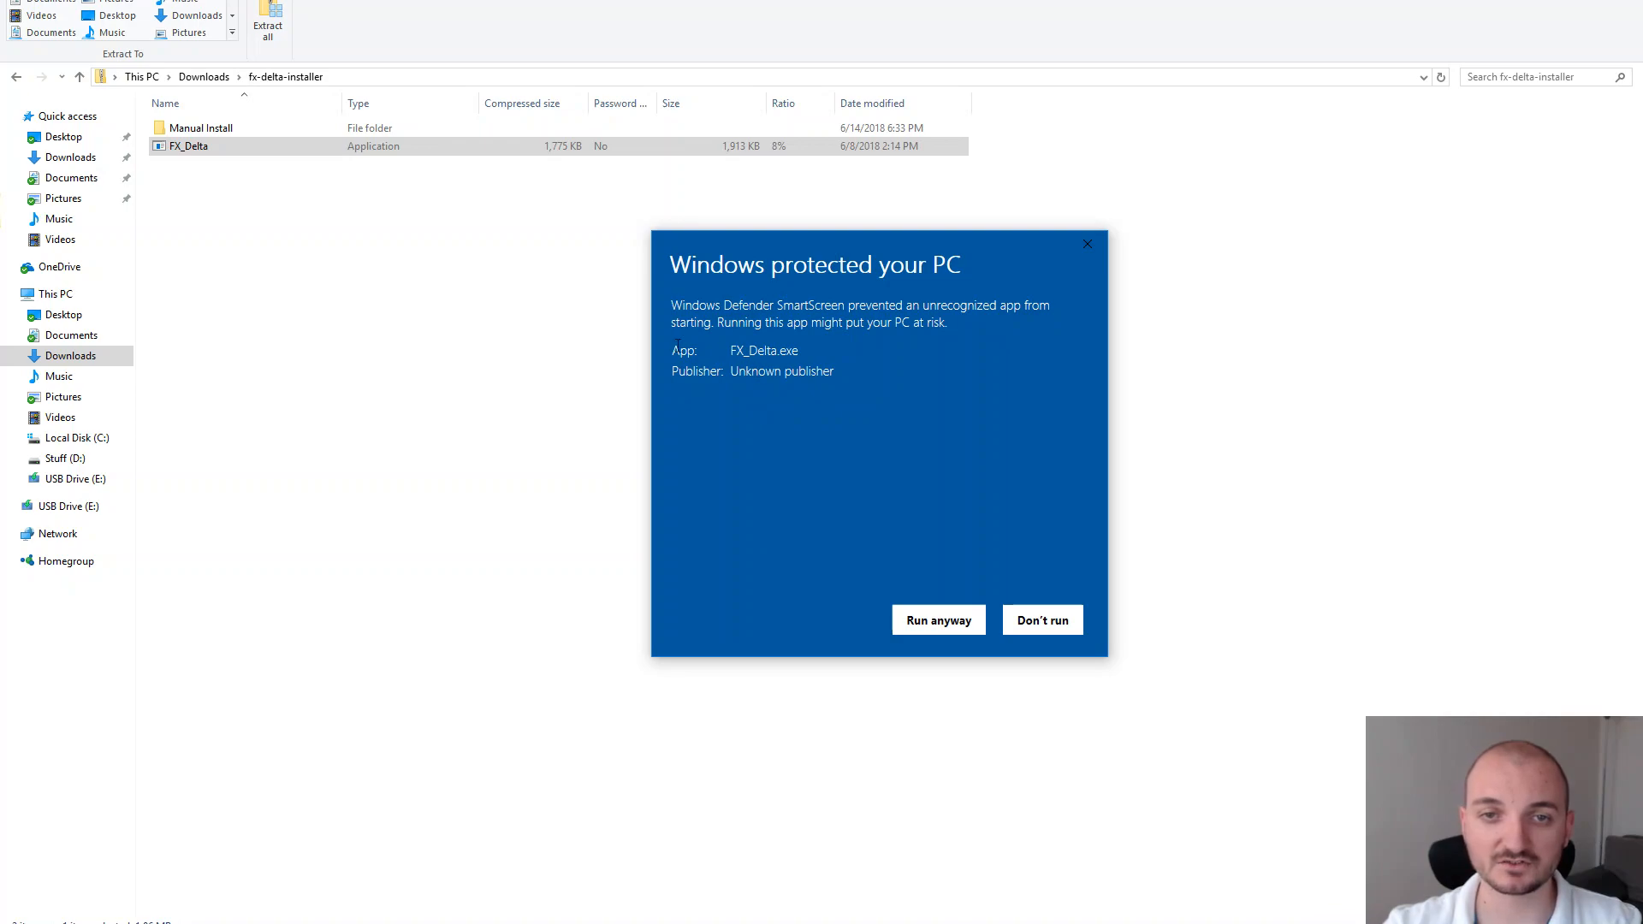
click(936, 628)
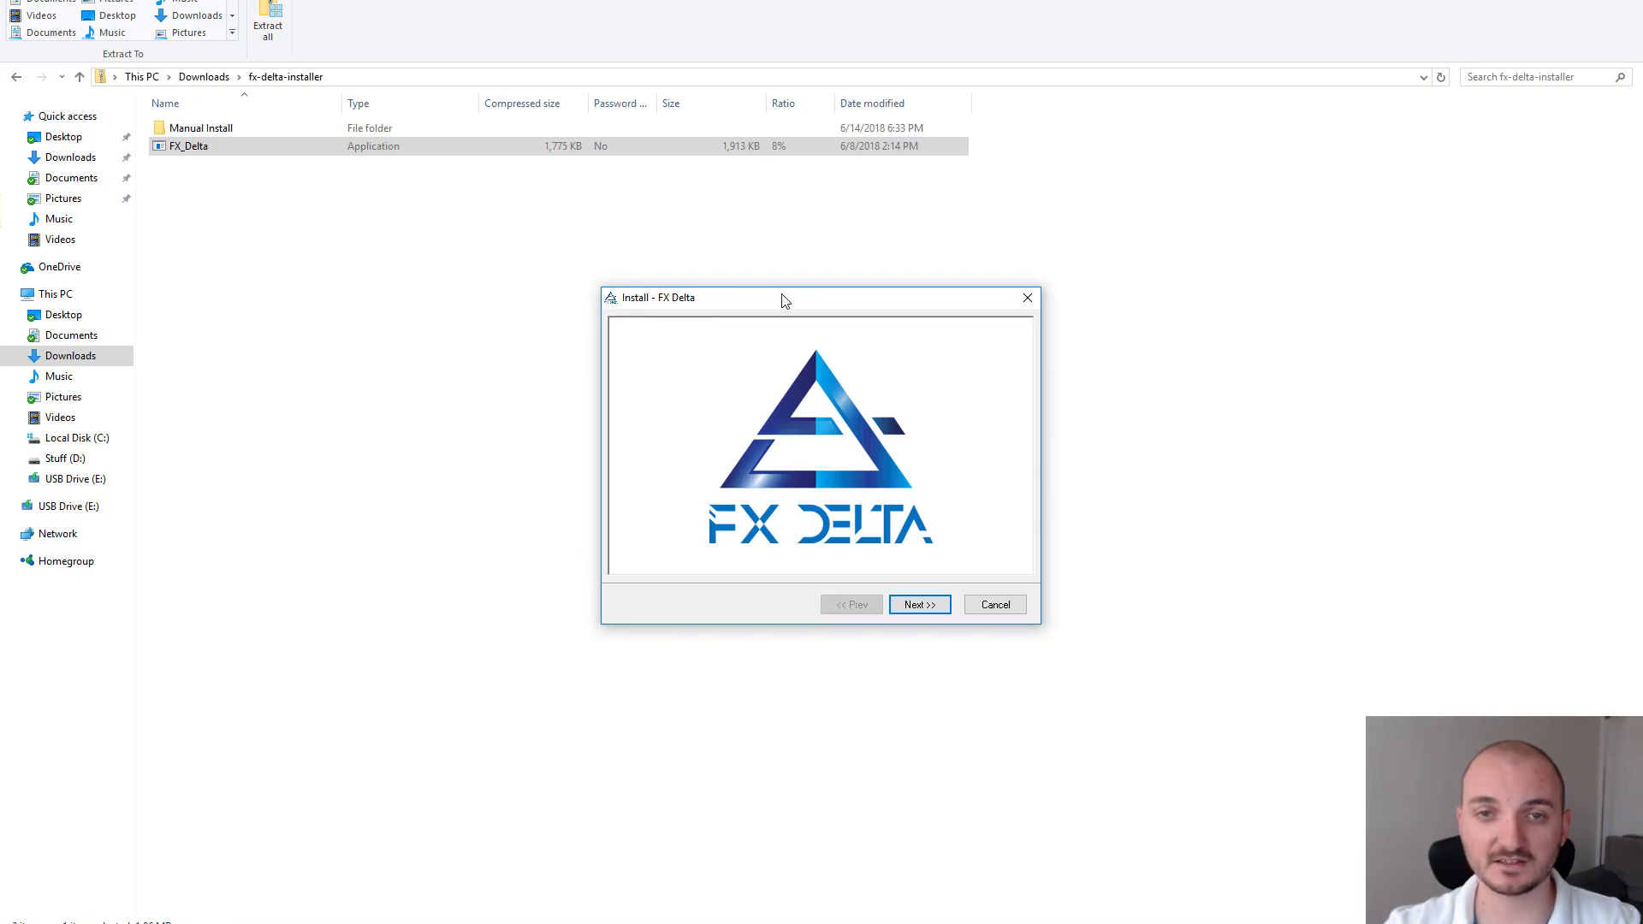
Go past the welcome page, accept the license agreement, and continue to destination folders
drag(778, 301, 793, 298)
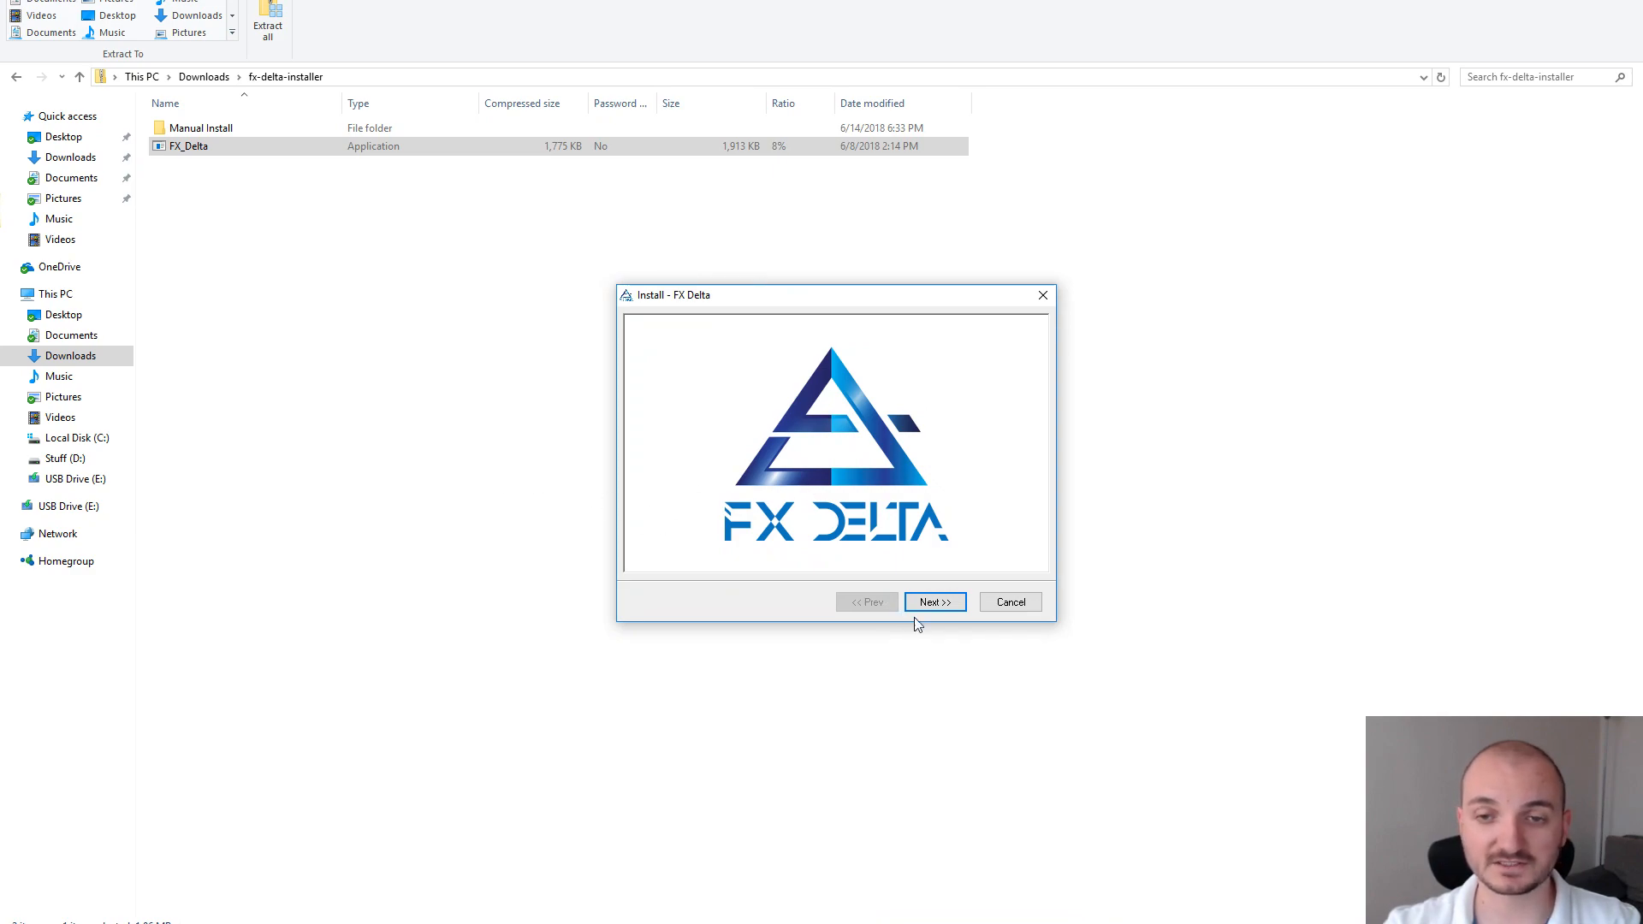
click(944, 606)
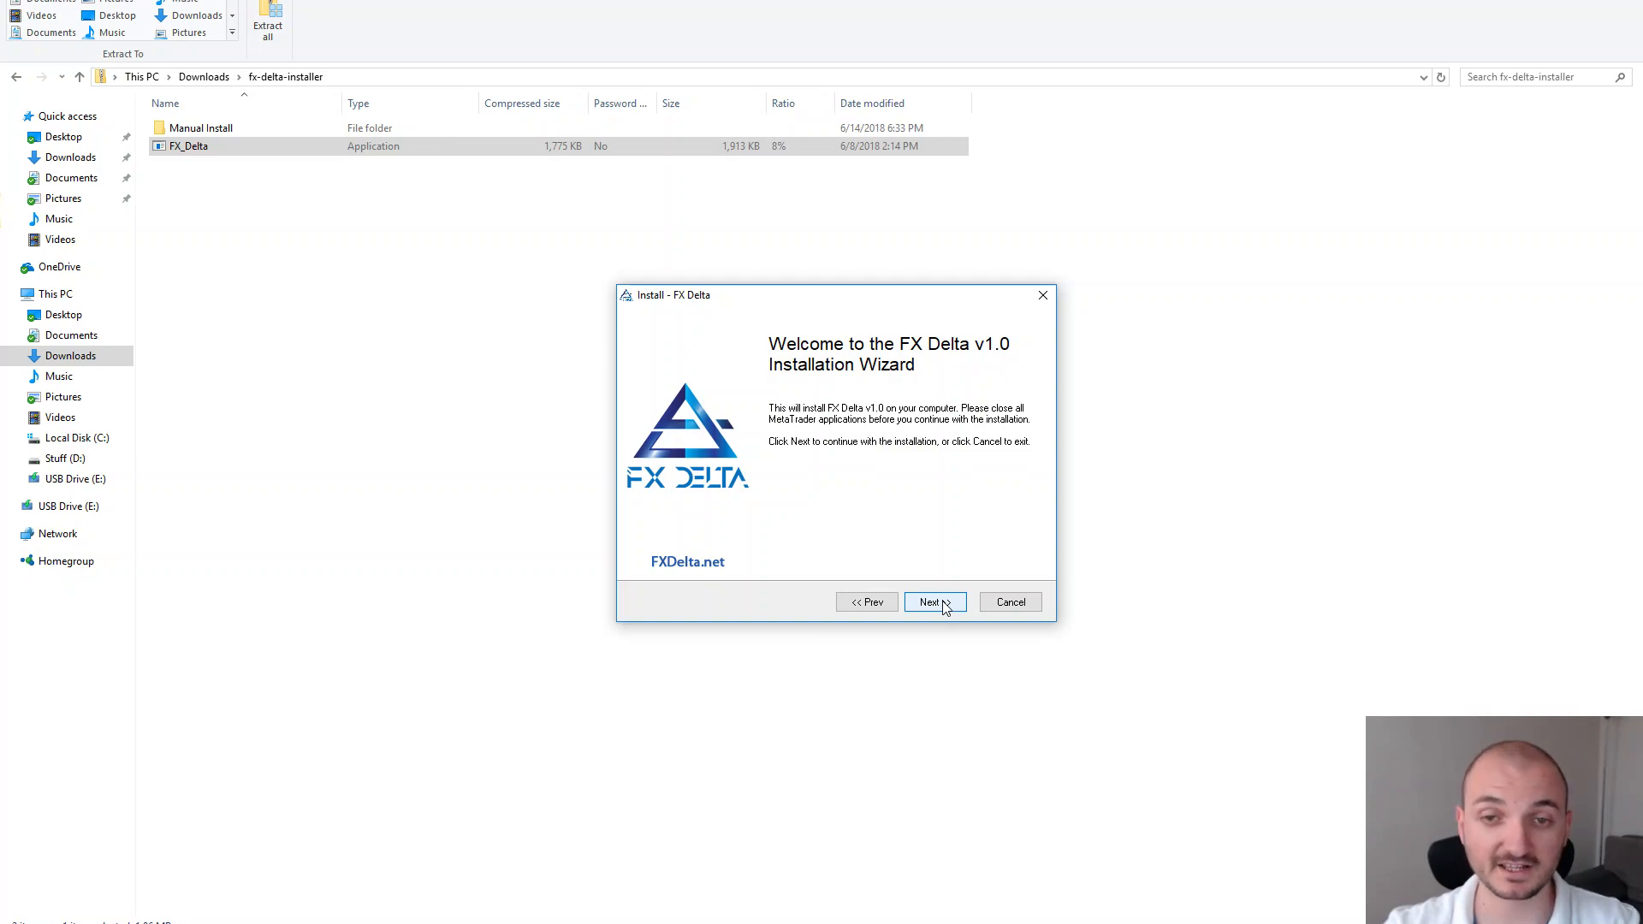
click(943, 605)
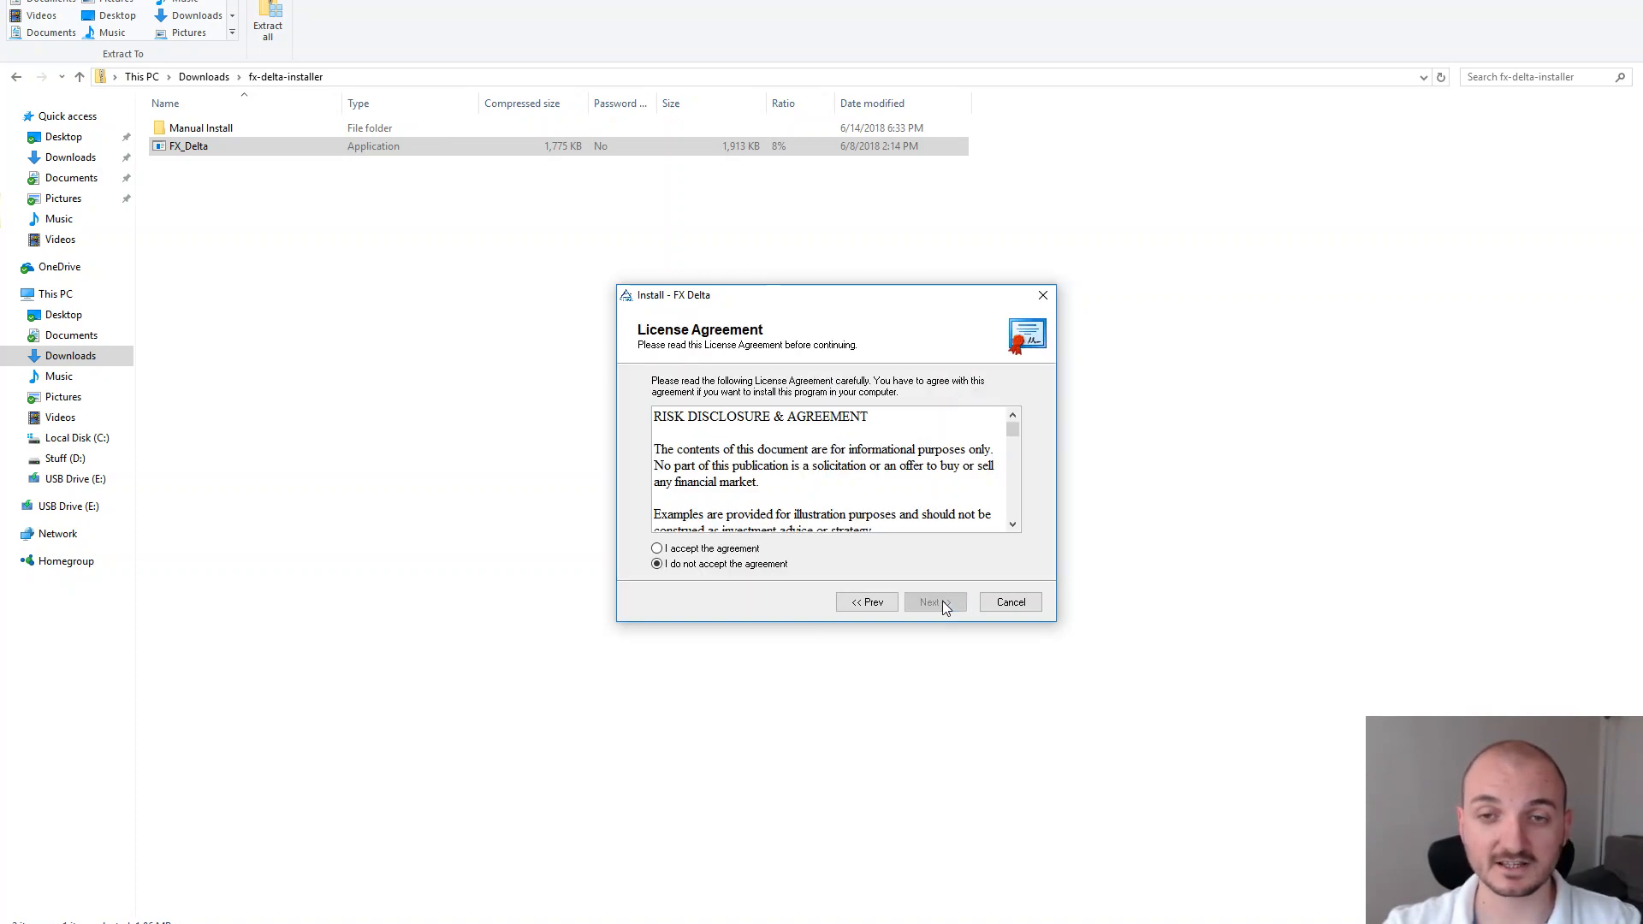
mouse_move(1013, 428)
mouse_down()
mouse_move(1013, 517)
mouse_move(1012, 428)
mouse_up()
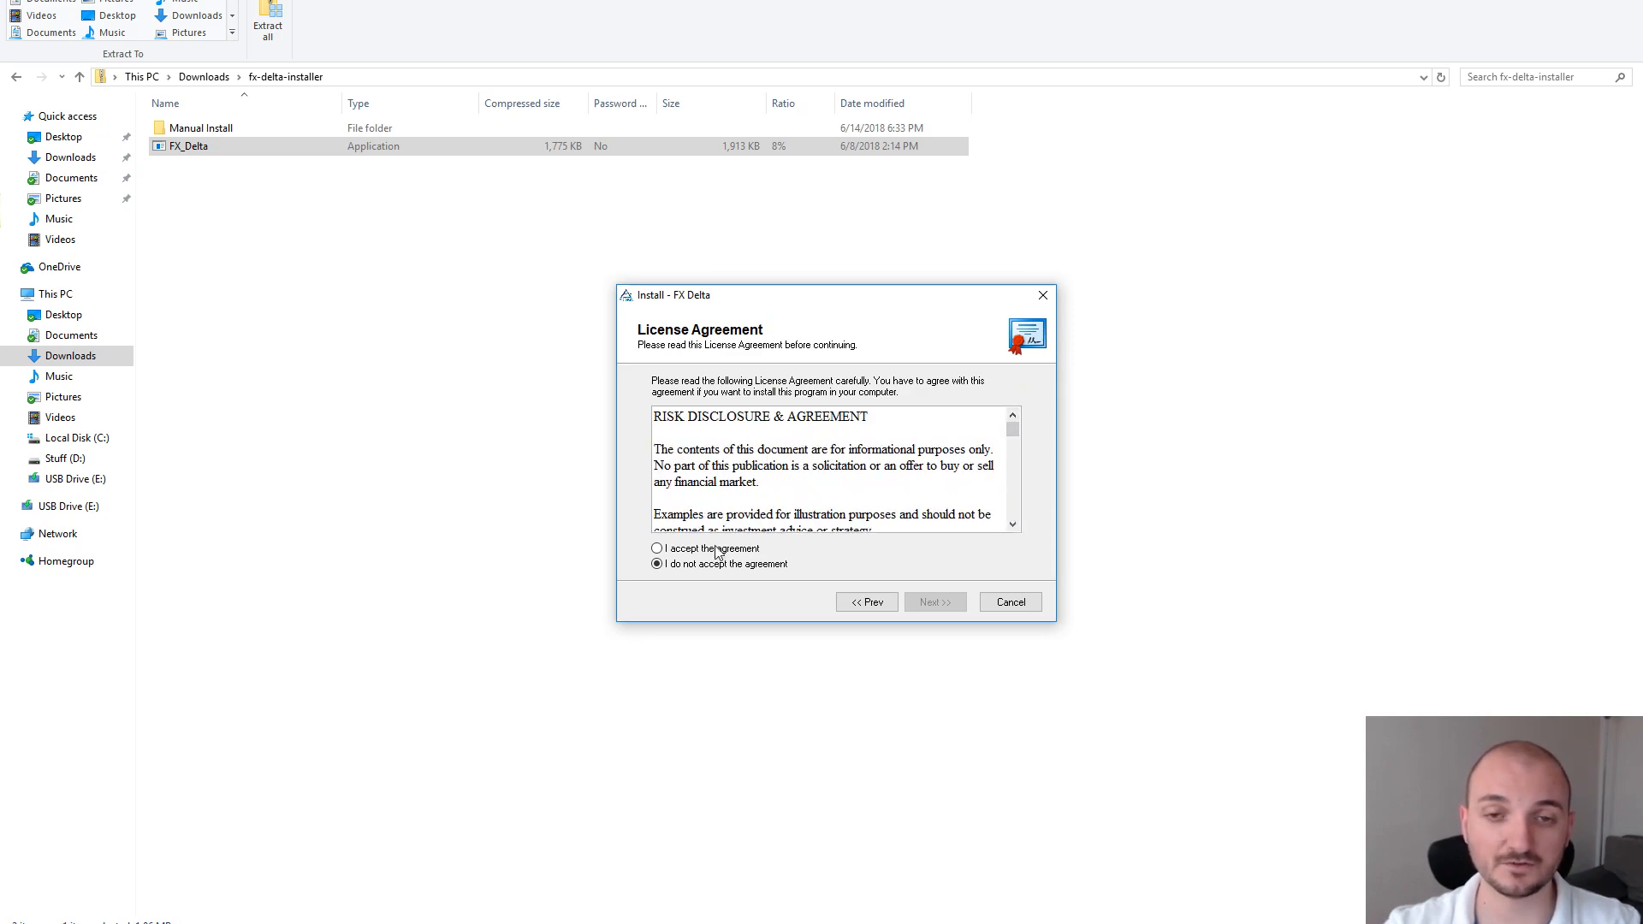
click(657, 549)
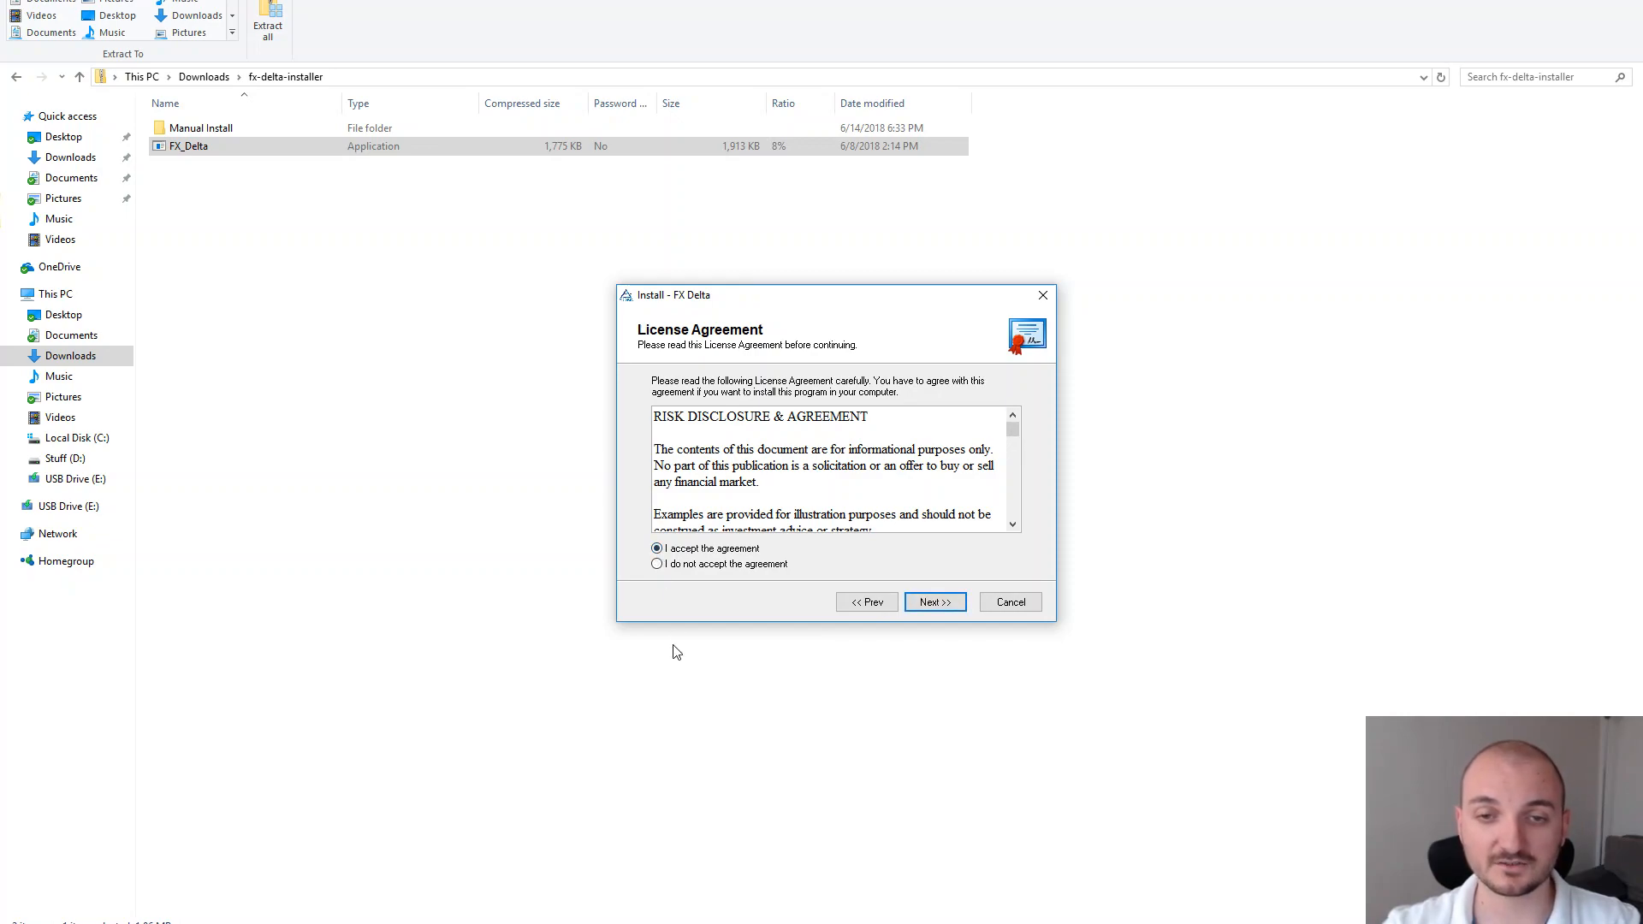
click(935, 601)
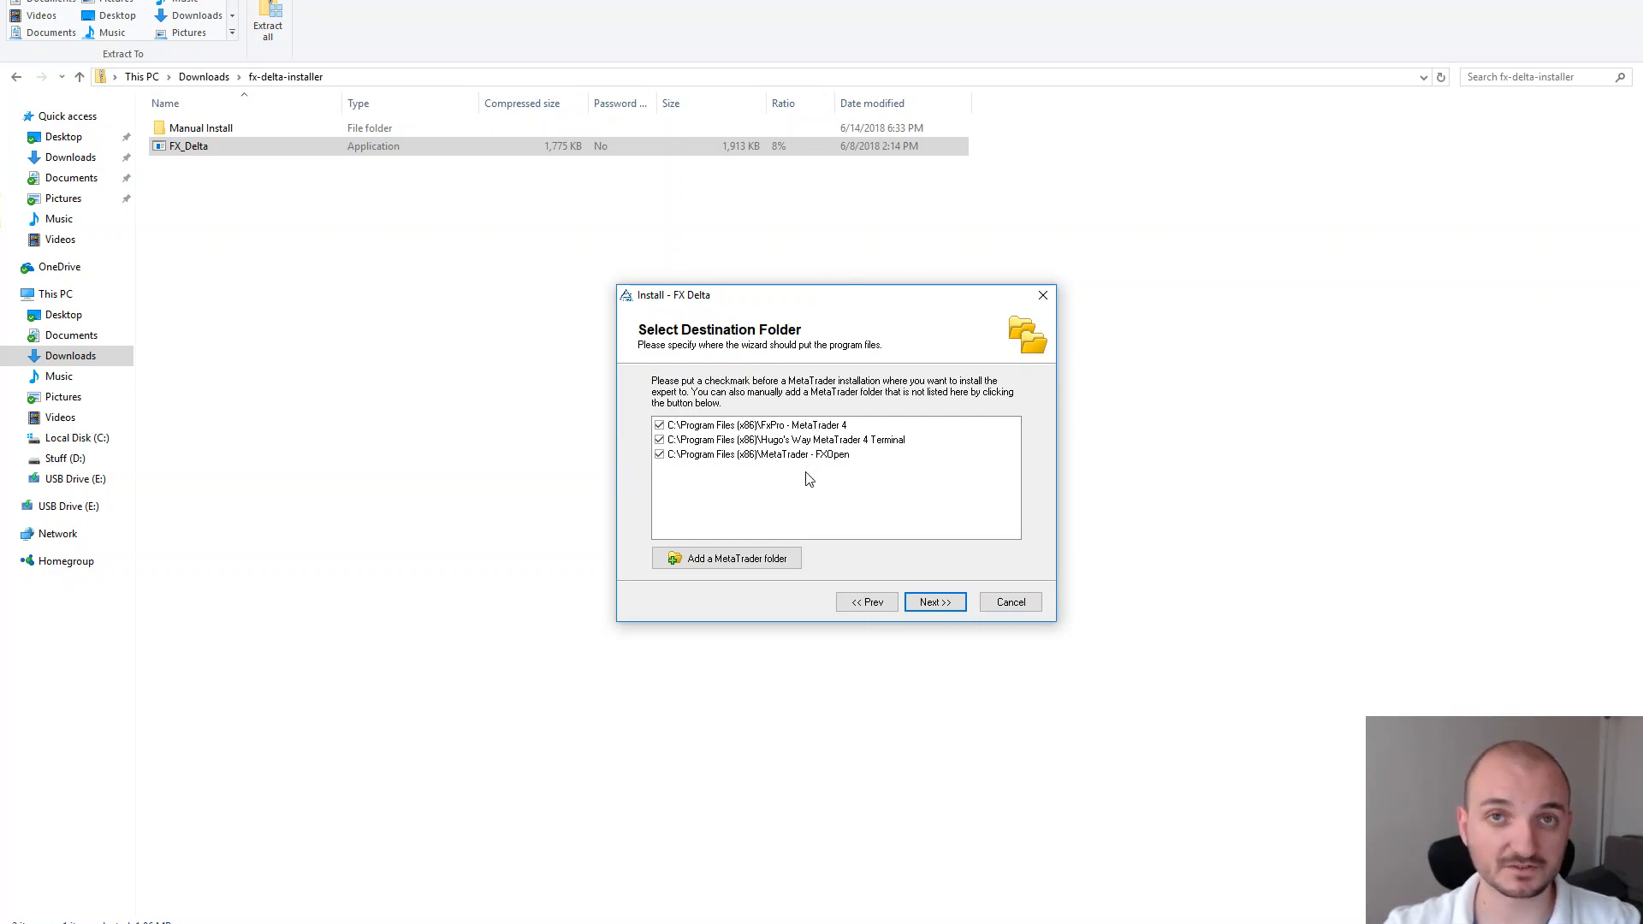
Keep the FxPro, Hugo's Way and FXOpen MetaTrader folders checked and install FX Delta
click(659, 425)
click(659, 440)
click(838, 457)
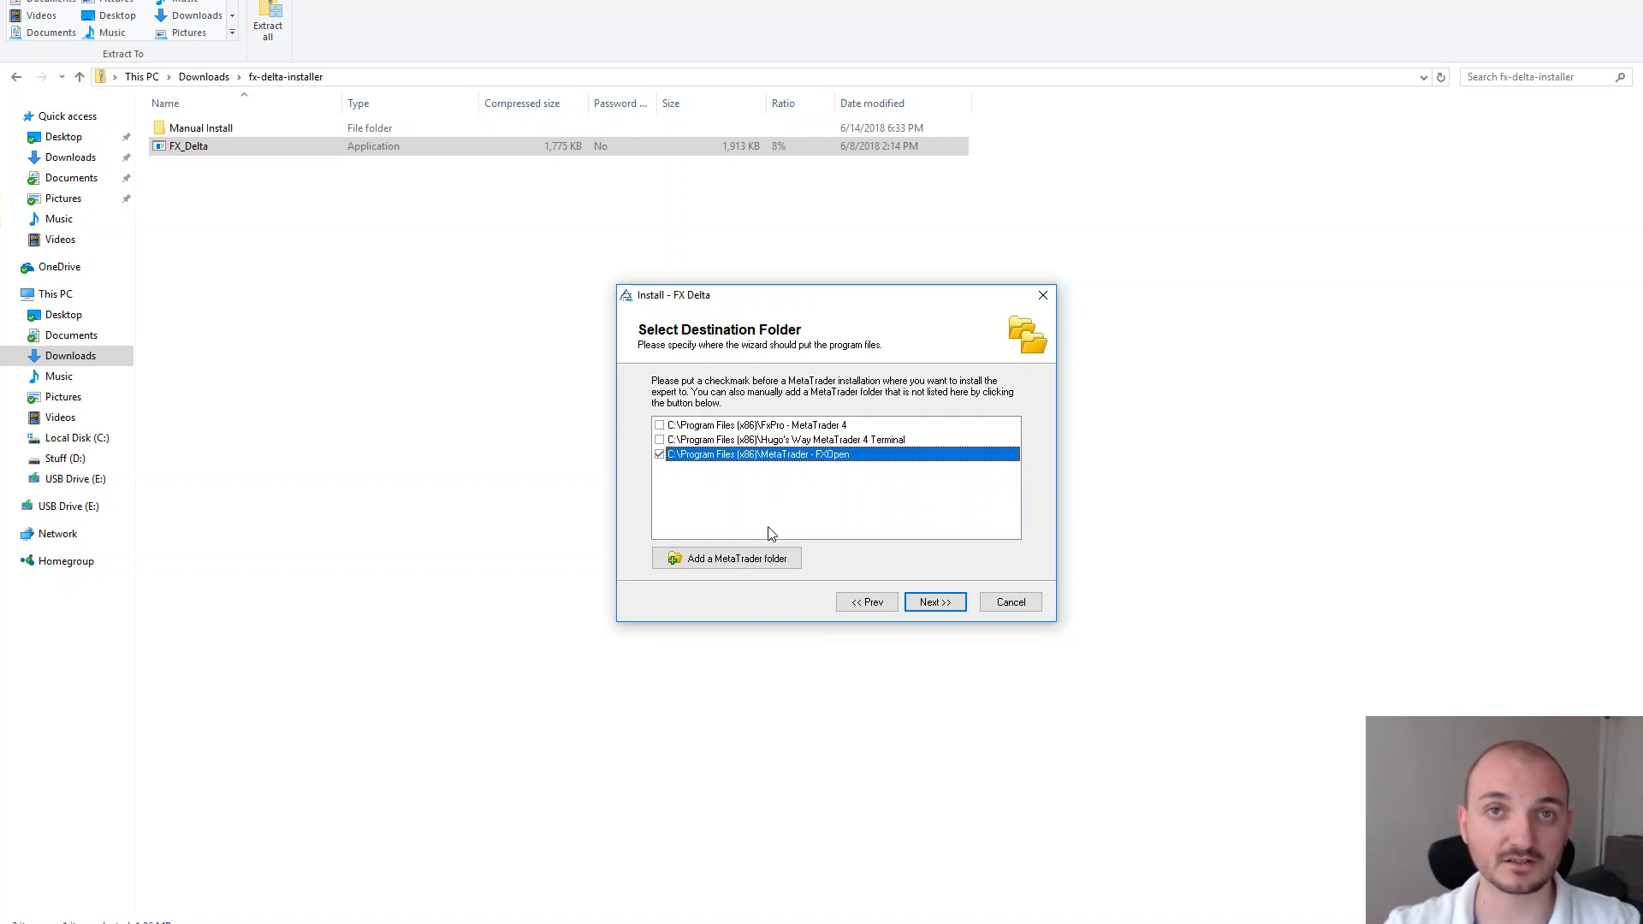
click(660, 425)
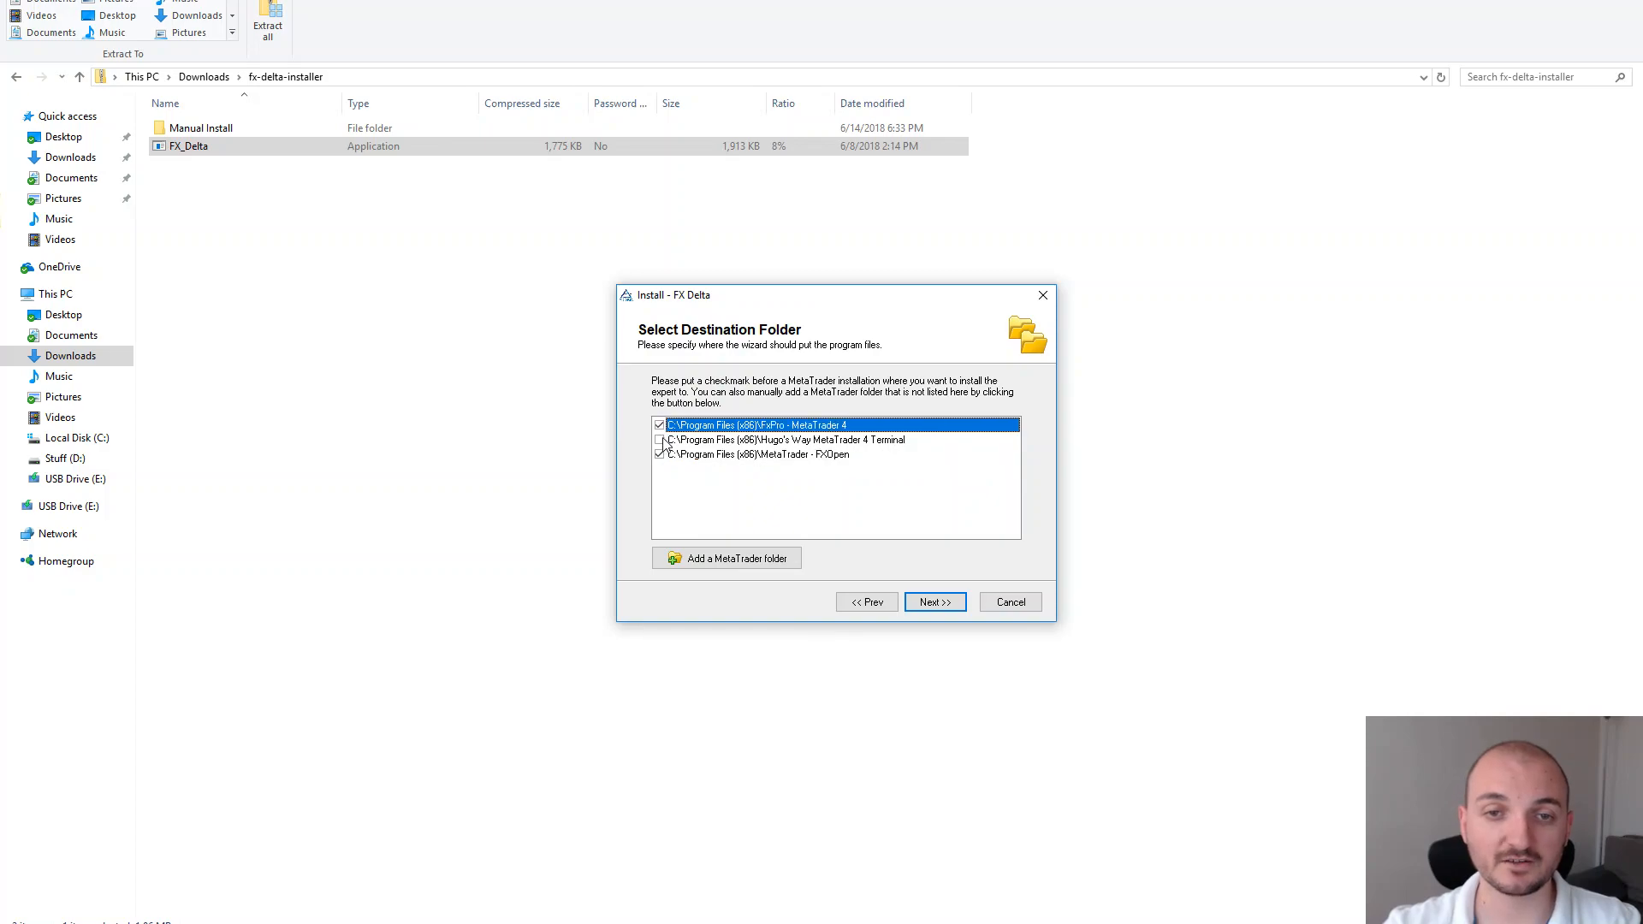
click(660, 440)
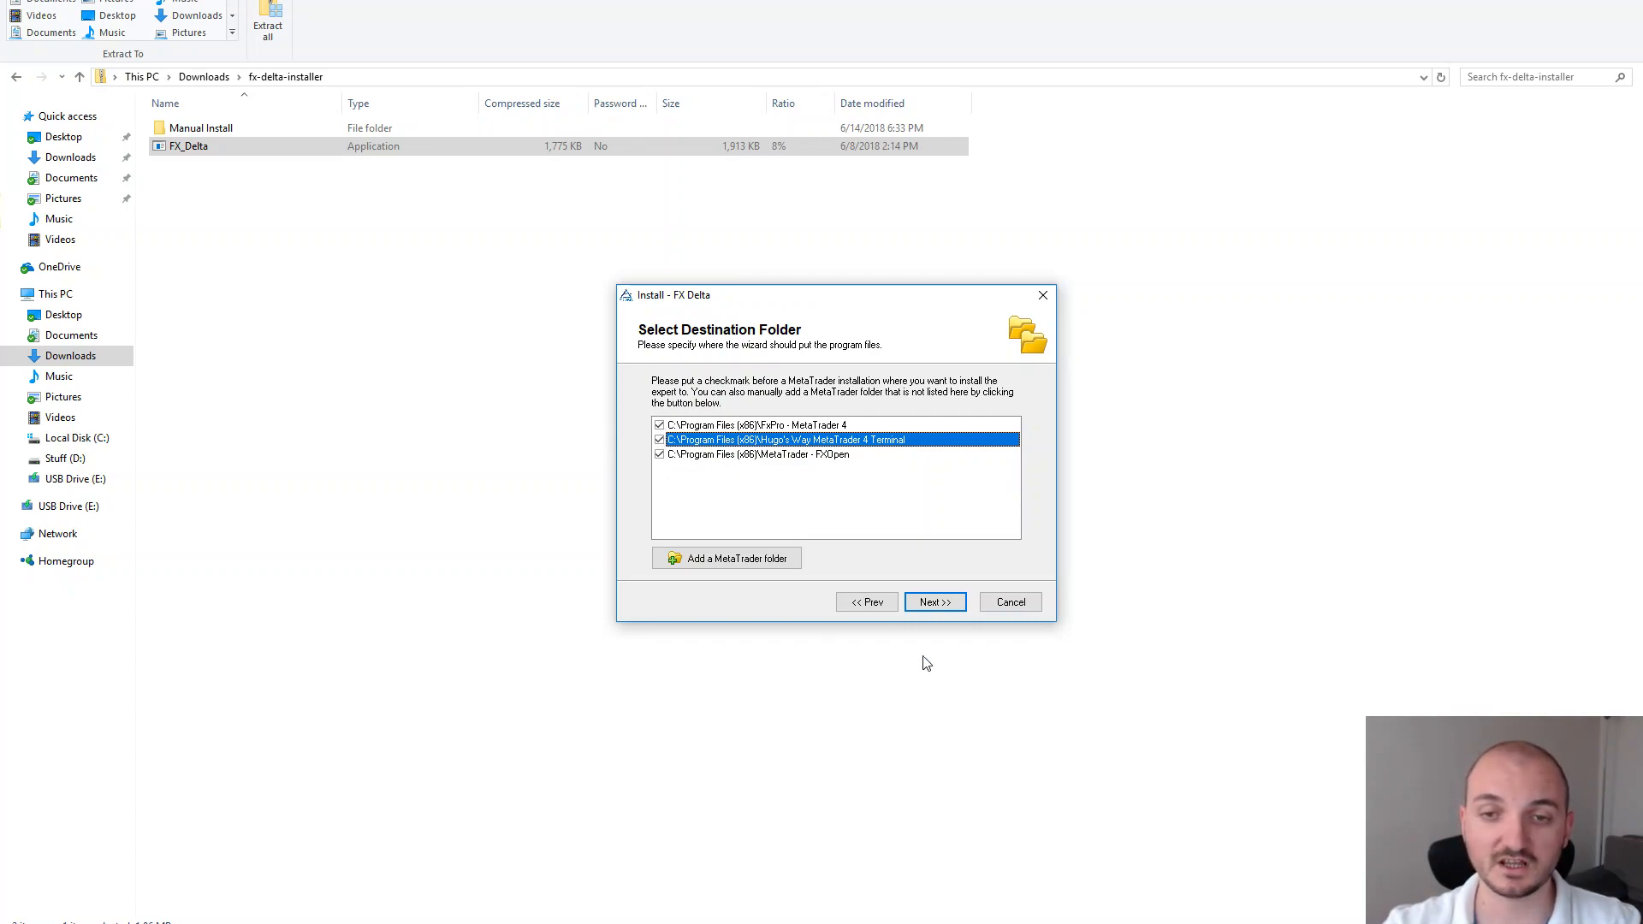
click(936, 602)
click(936, 603)
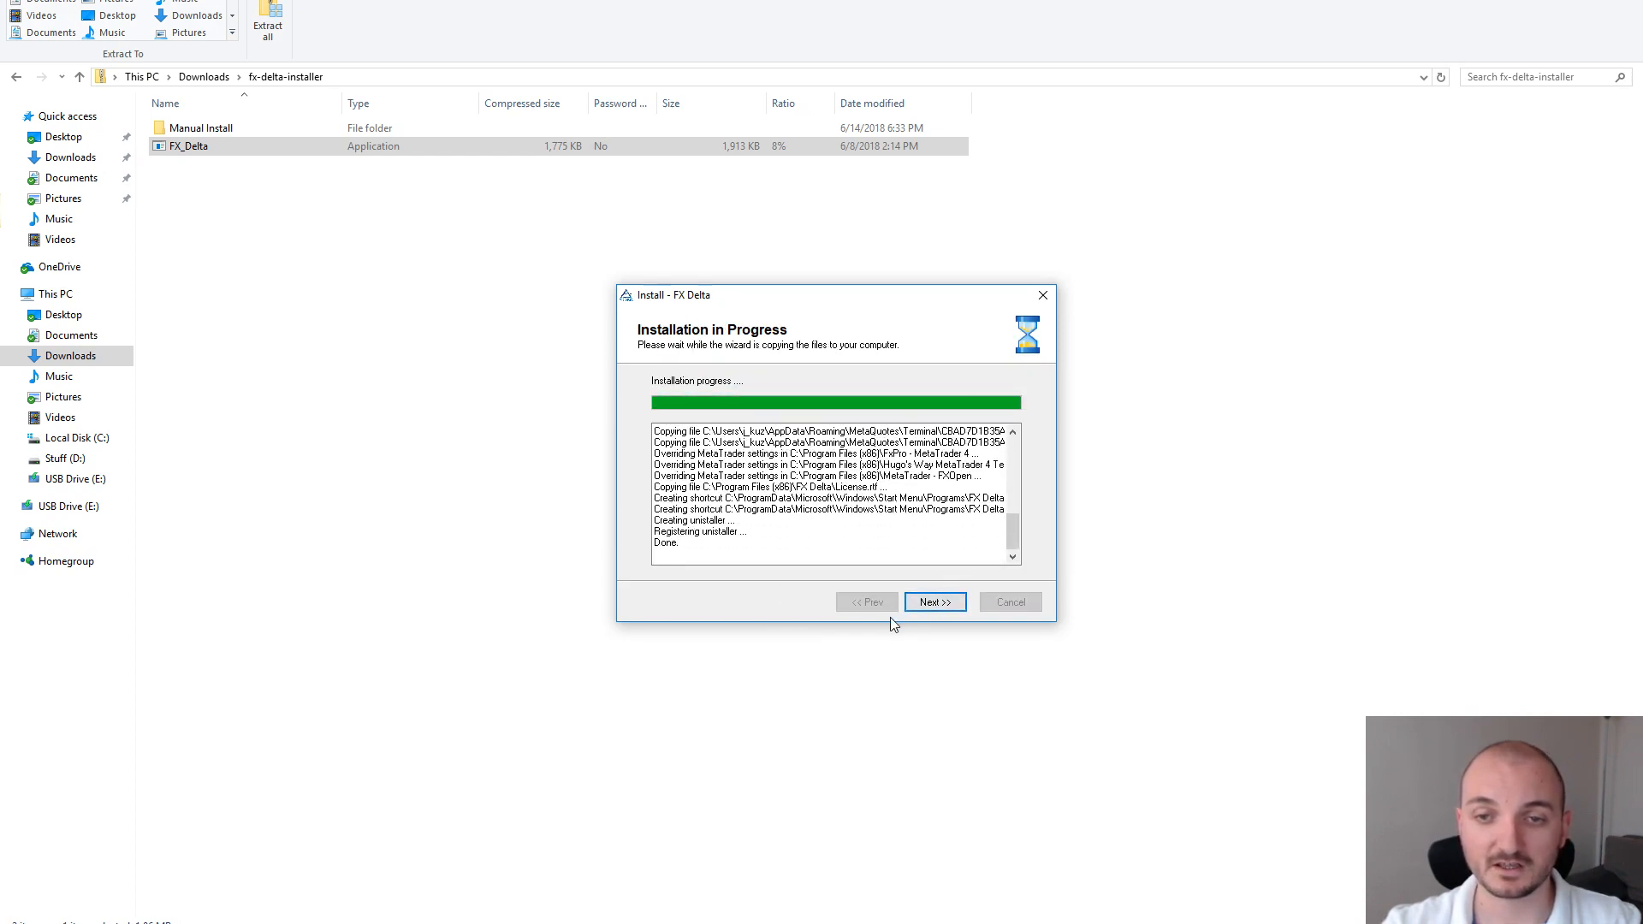
Pick FxPro - MetaTrader 4 as the platform to launch and finish the installer
click(935, 601)
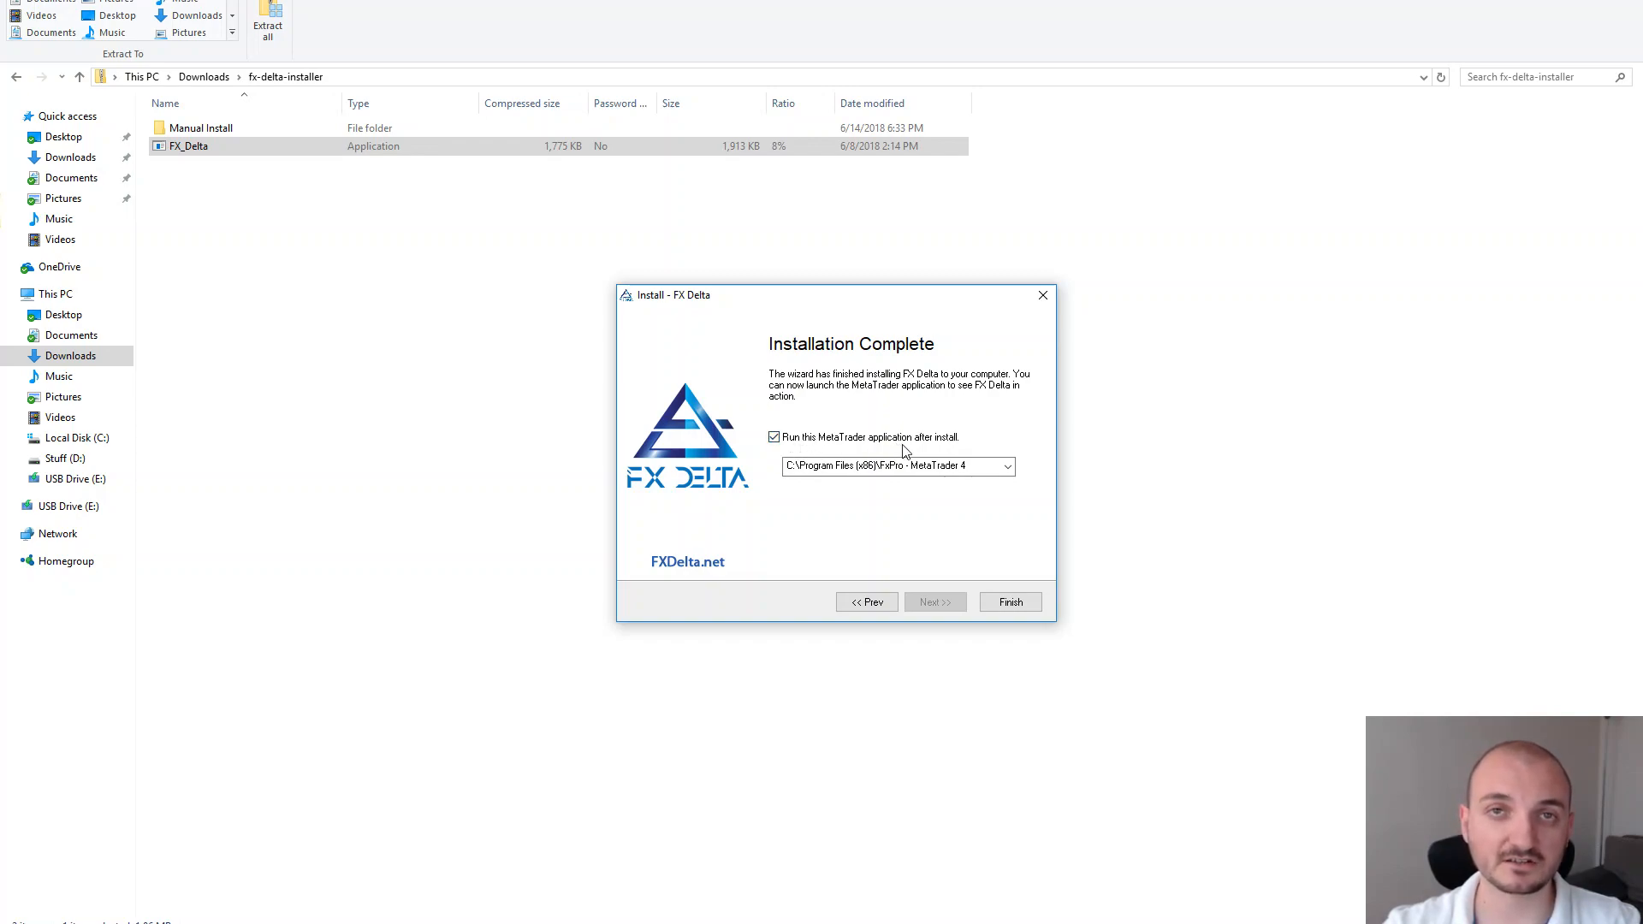
click(1006, 467)
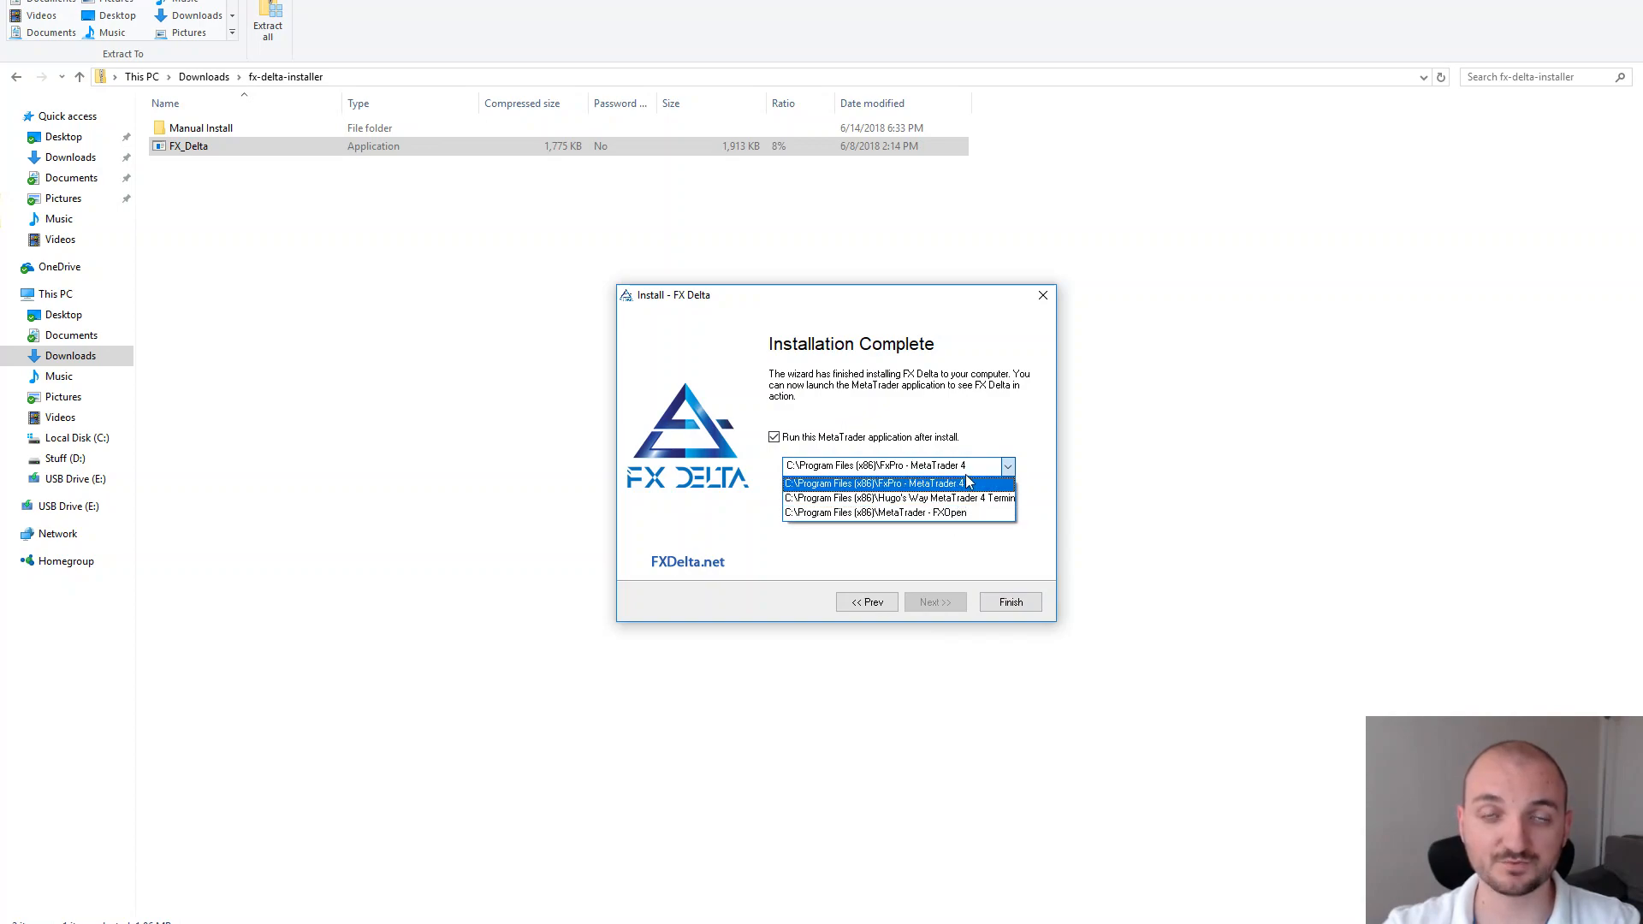
click(901, 484)
click(1010, 602)
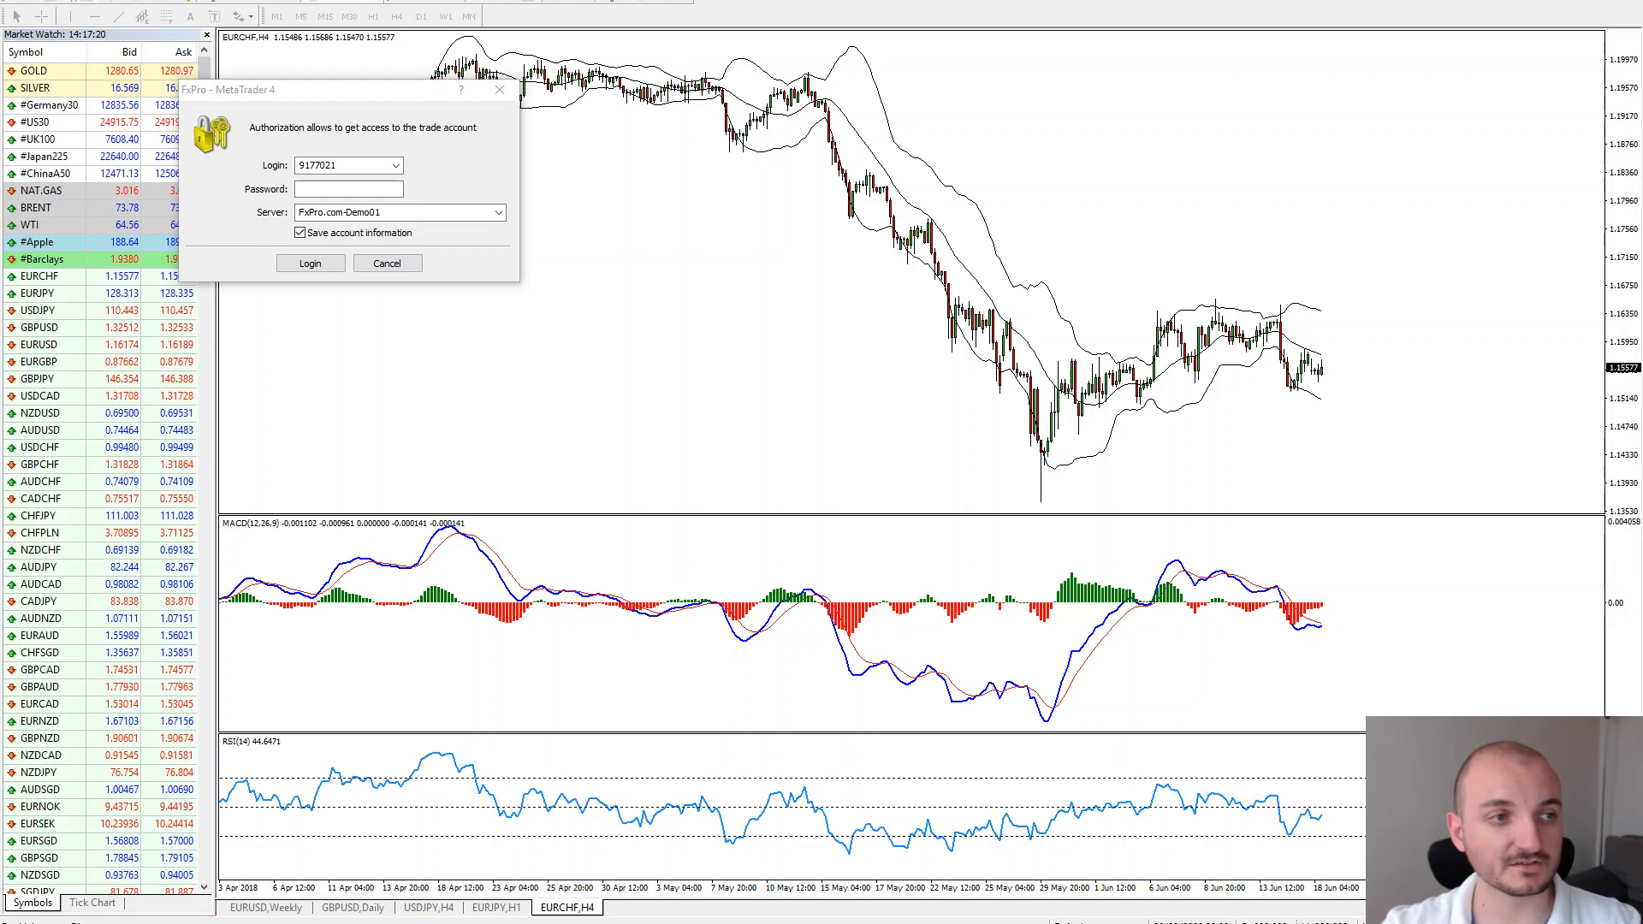
Enter the account password, choose the FxPro.com-Real05 server, and log in
double_click(321, 165)
click(362, 166)
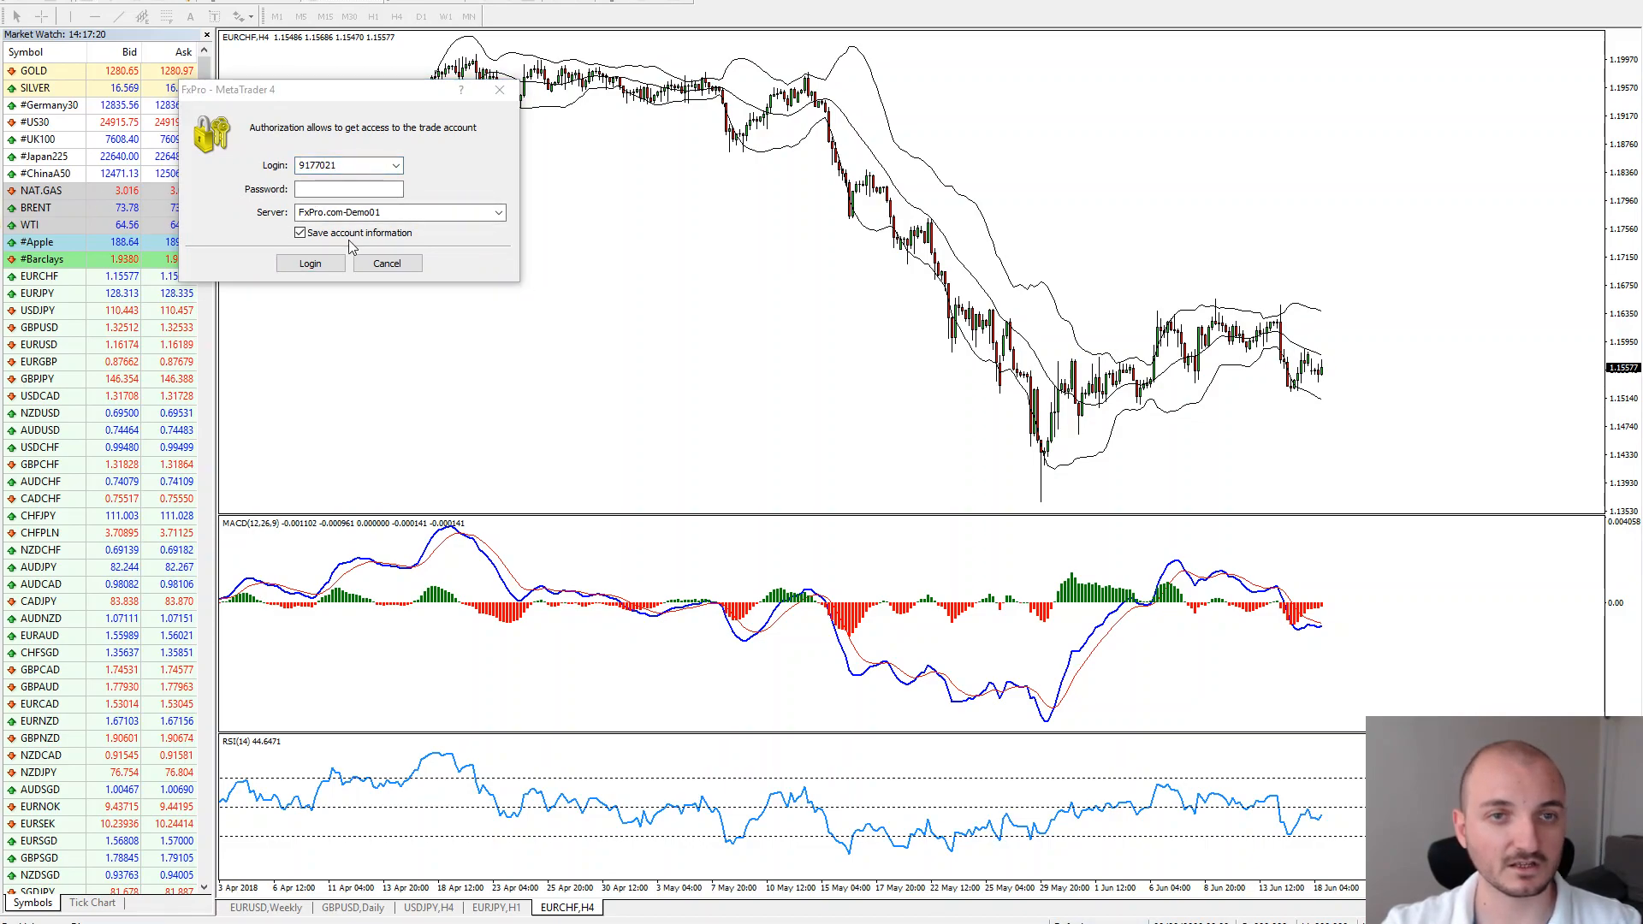
click(342, 189)
key(ctrl+v)
click(499, 214)
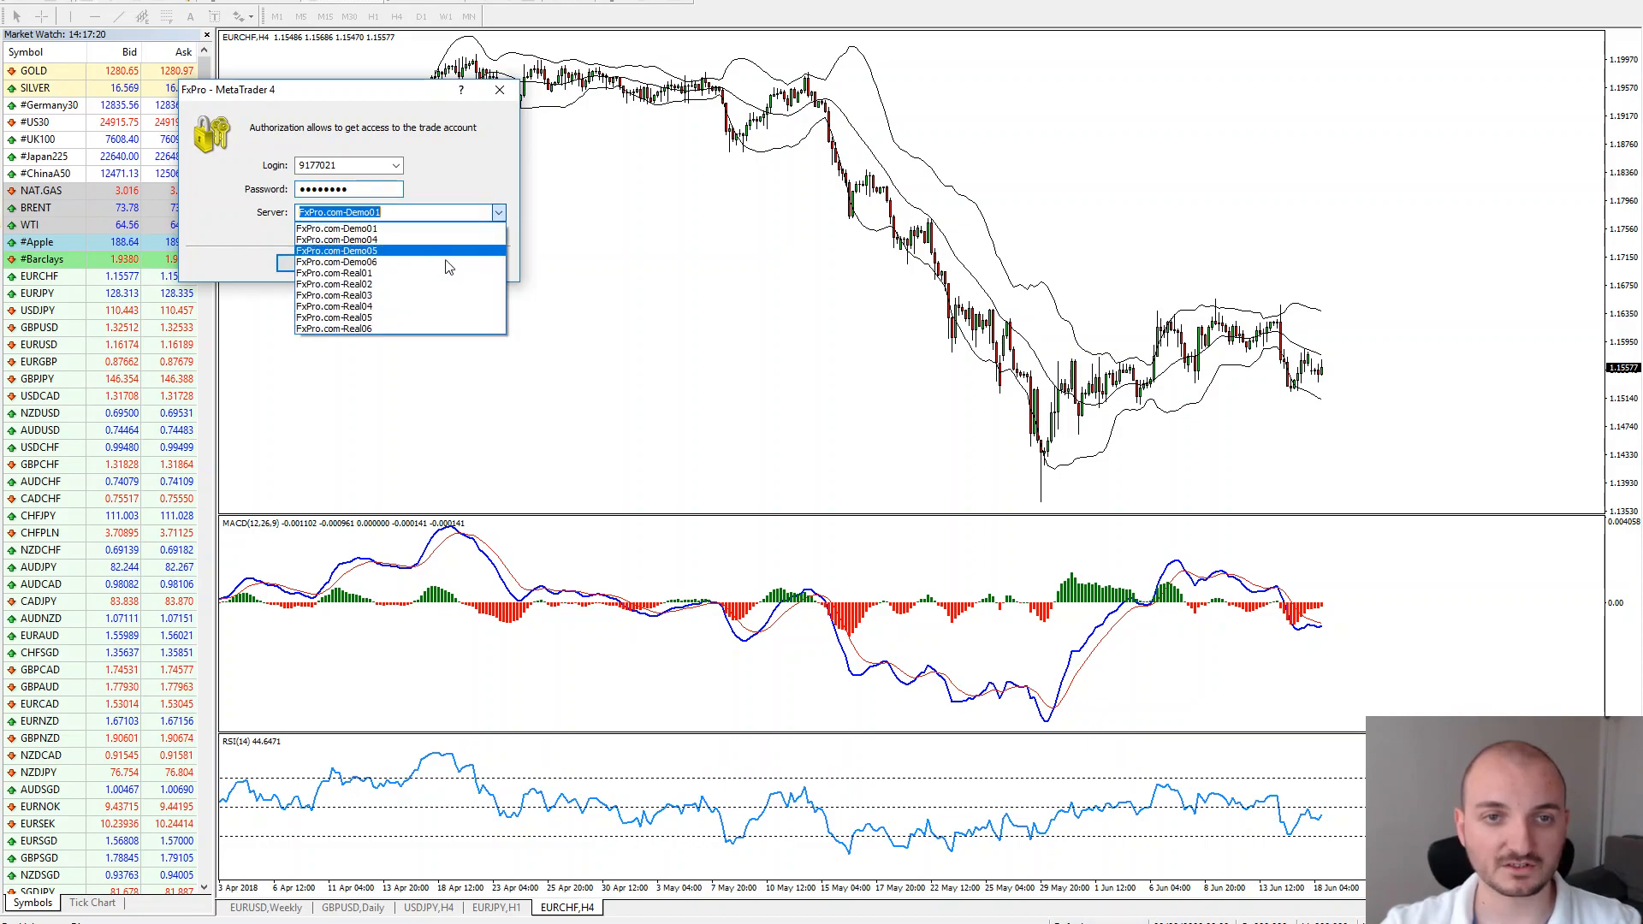
click(403, 318)
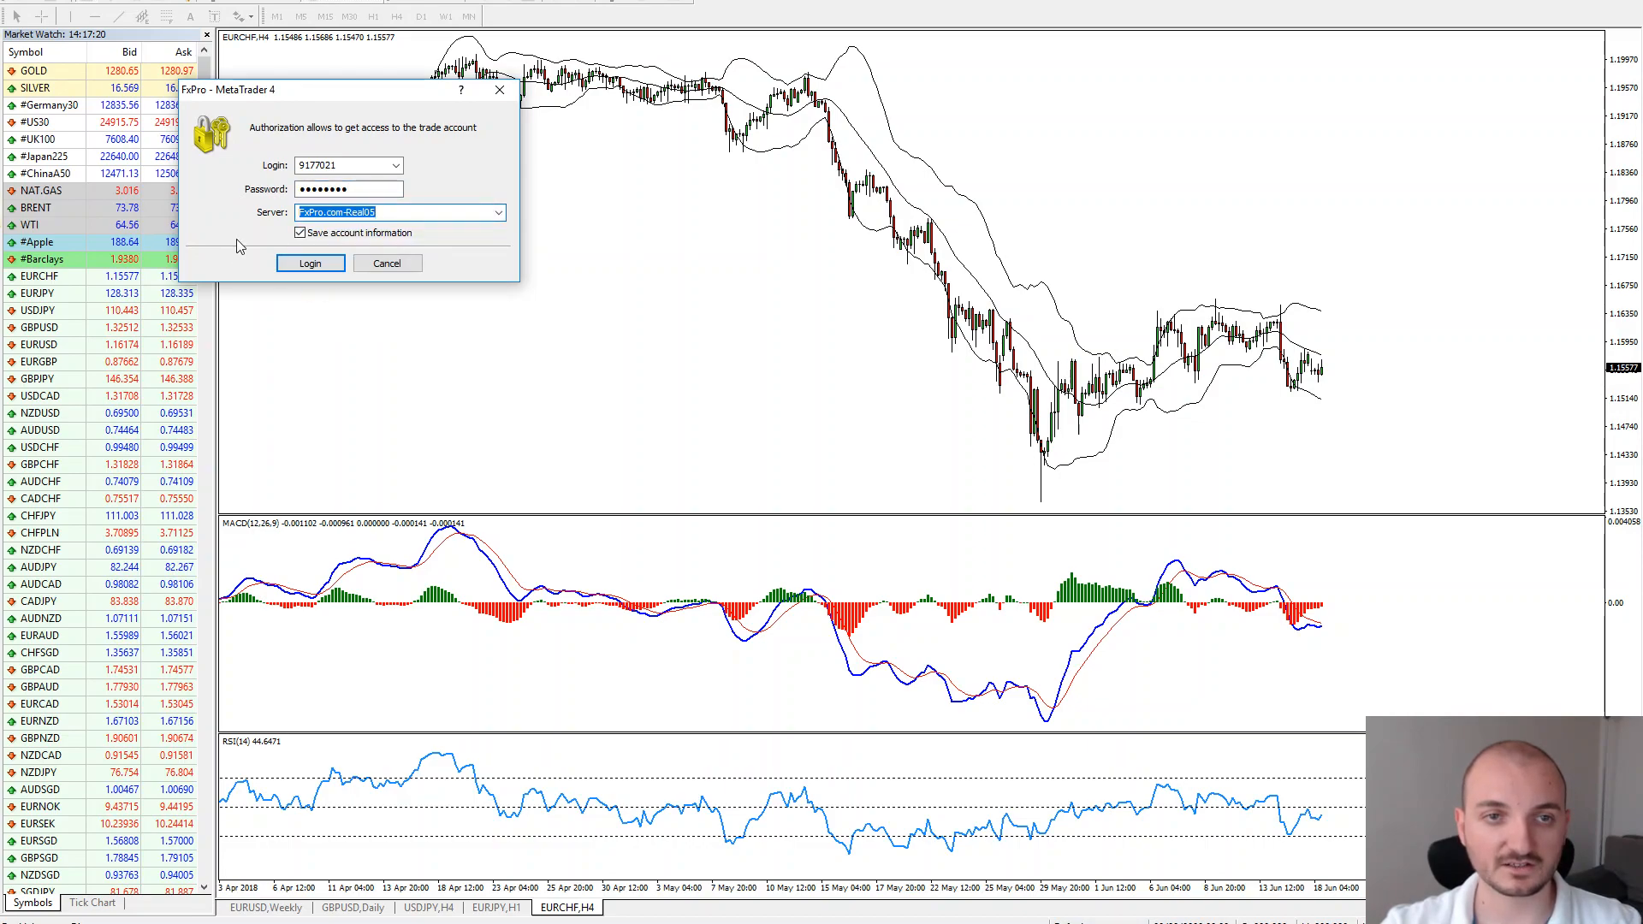
click(311, 266)
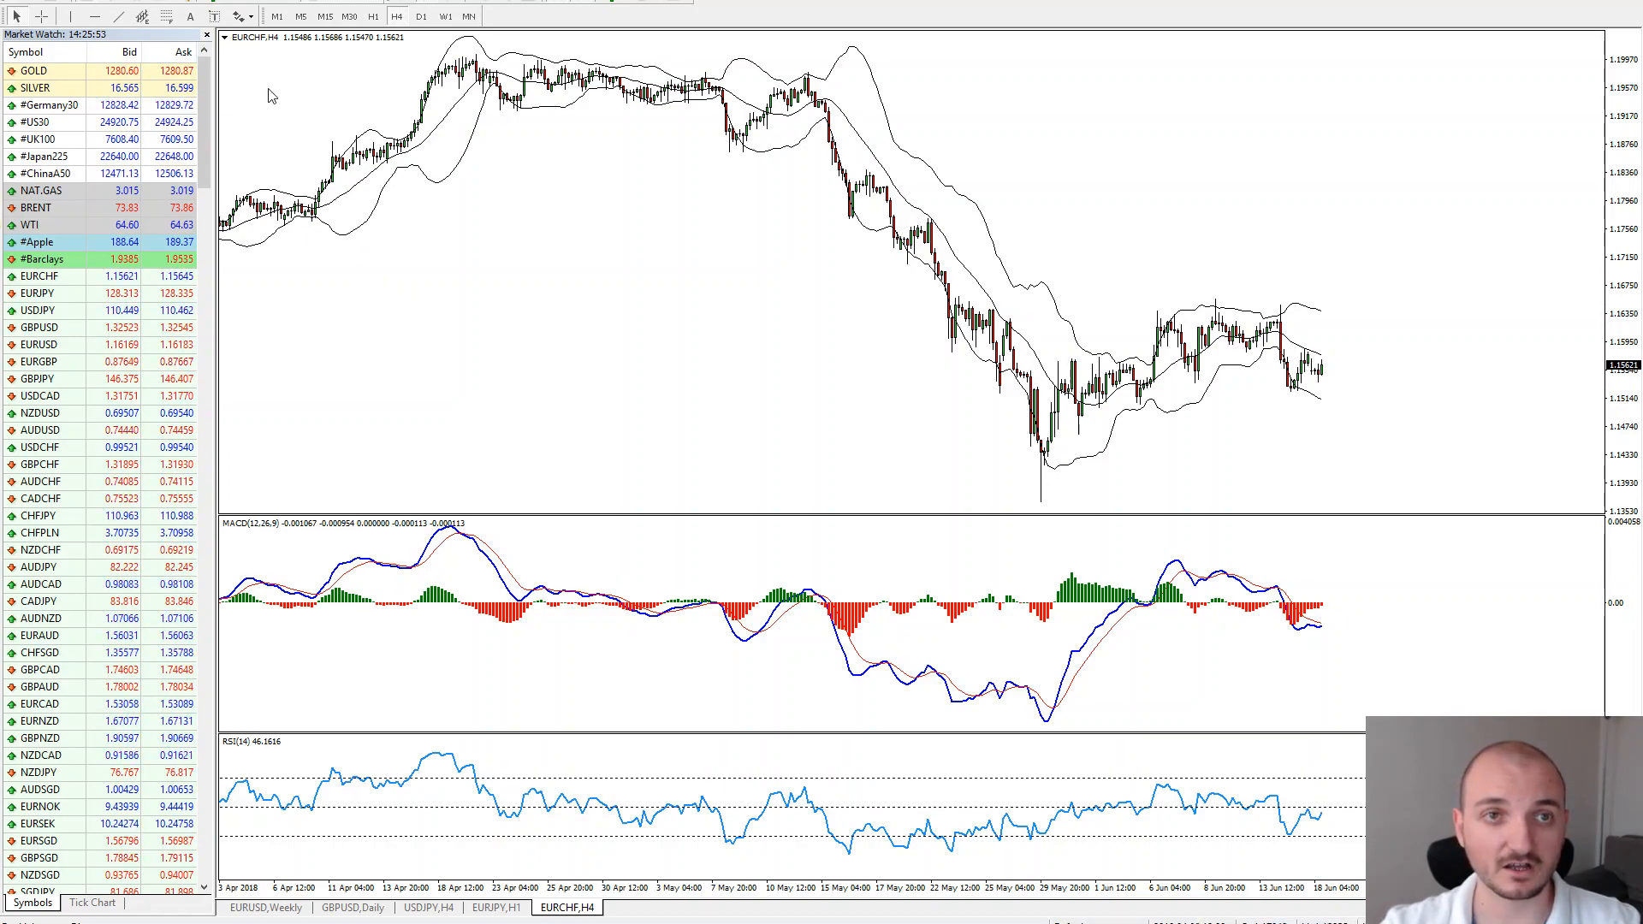
Enable Allow automated trading and Allow DLL imports under Options > Expert Advisors
click(185, 1)
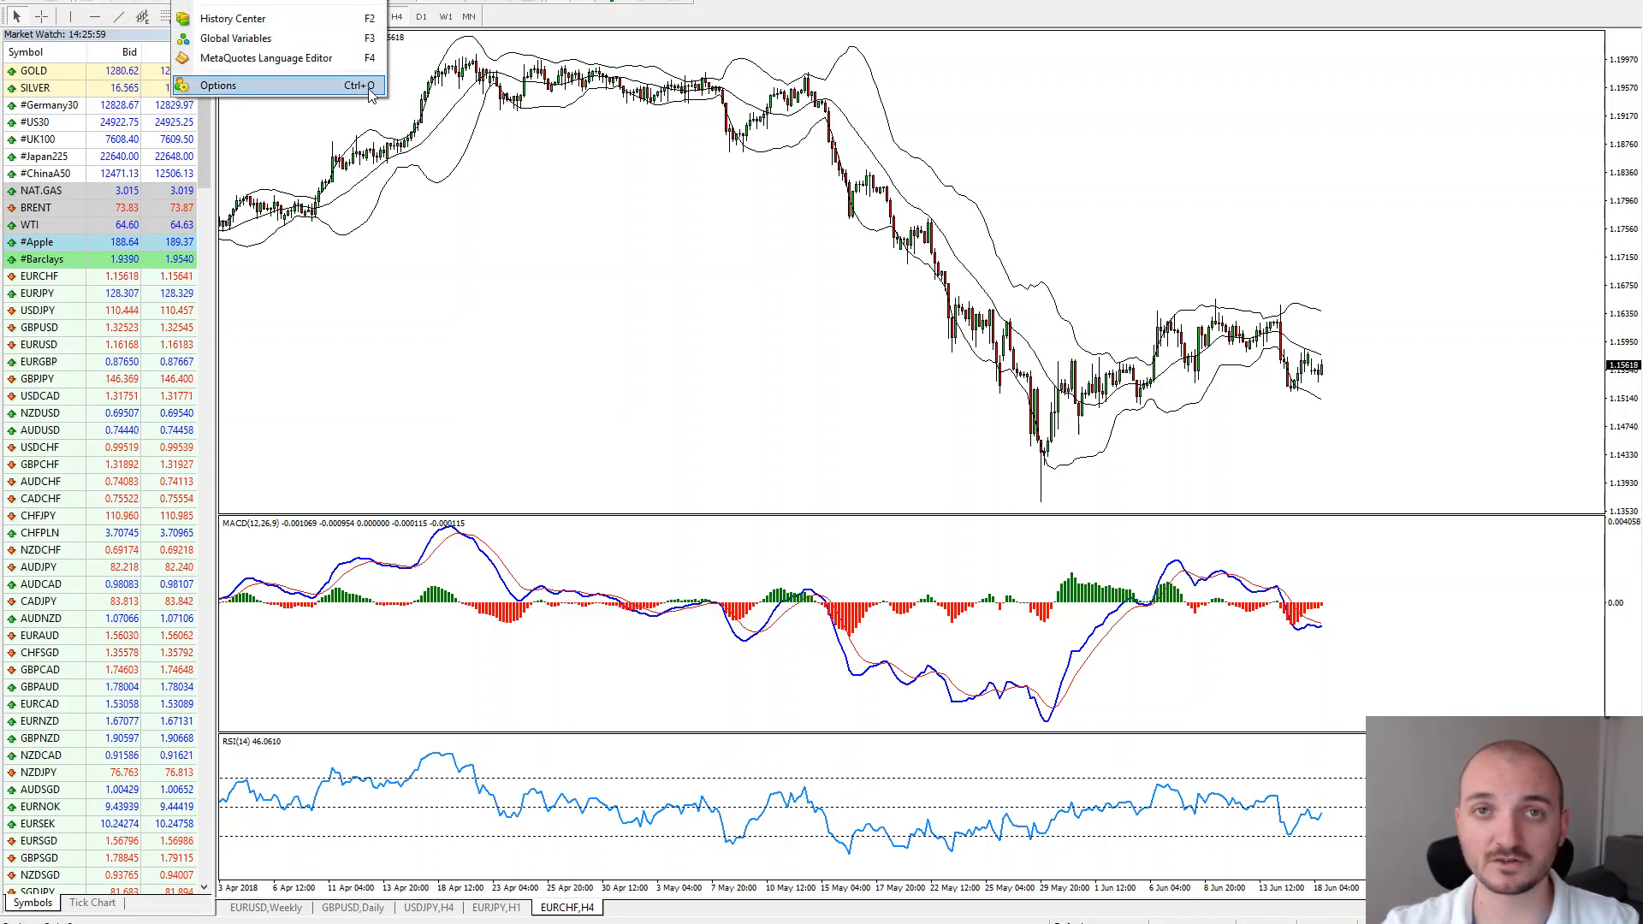
click(319, 97)
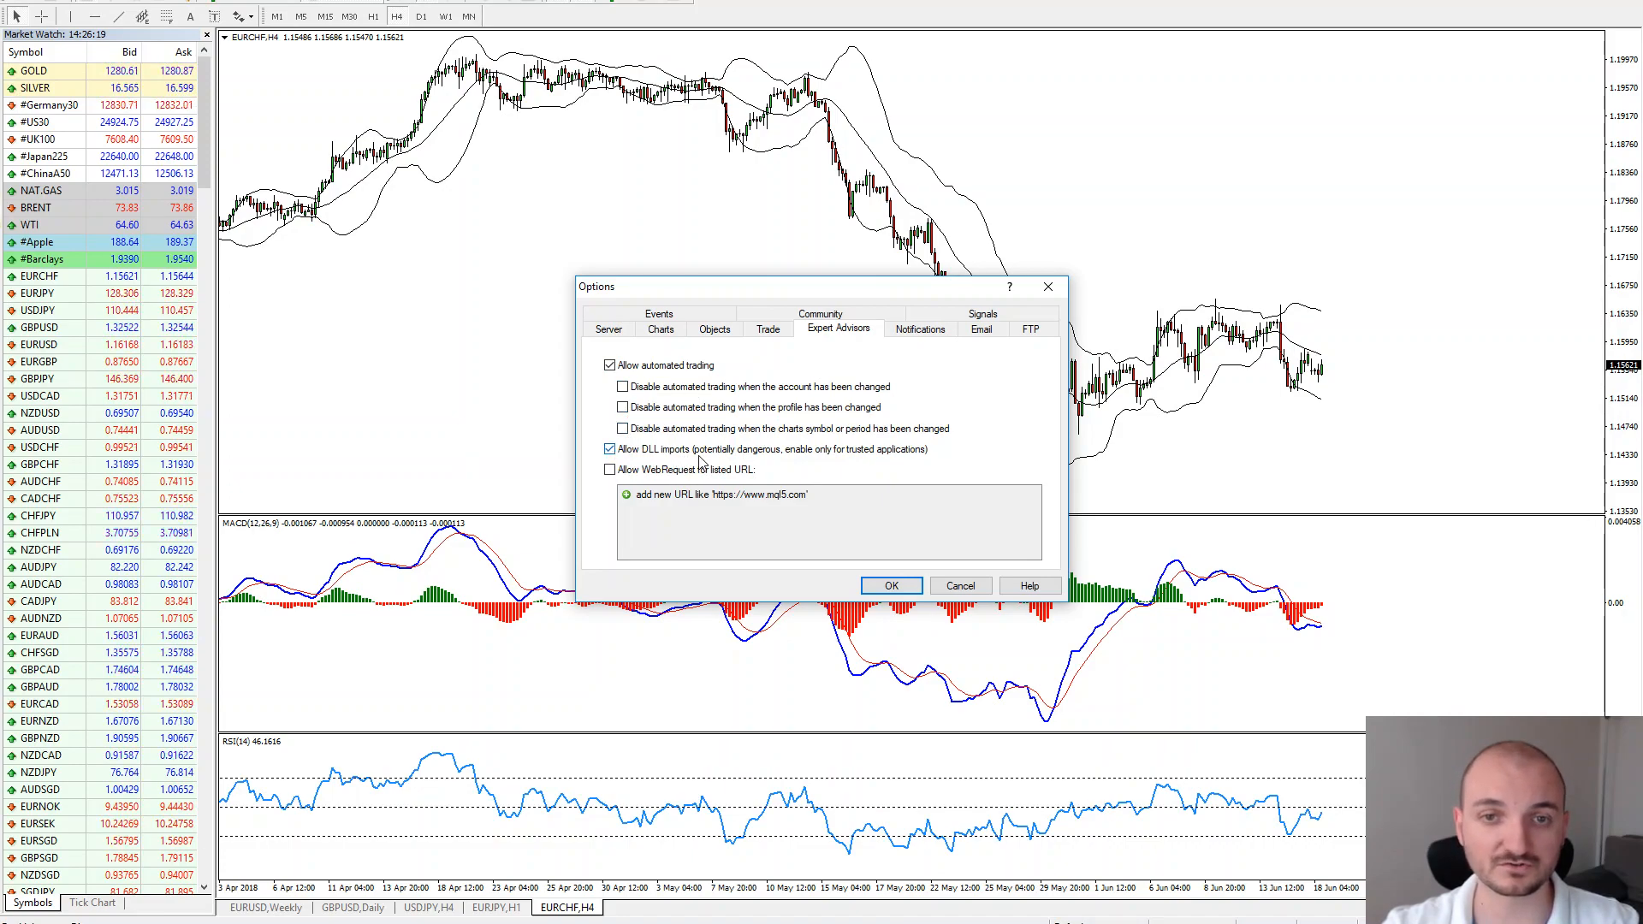
click(892, 586)
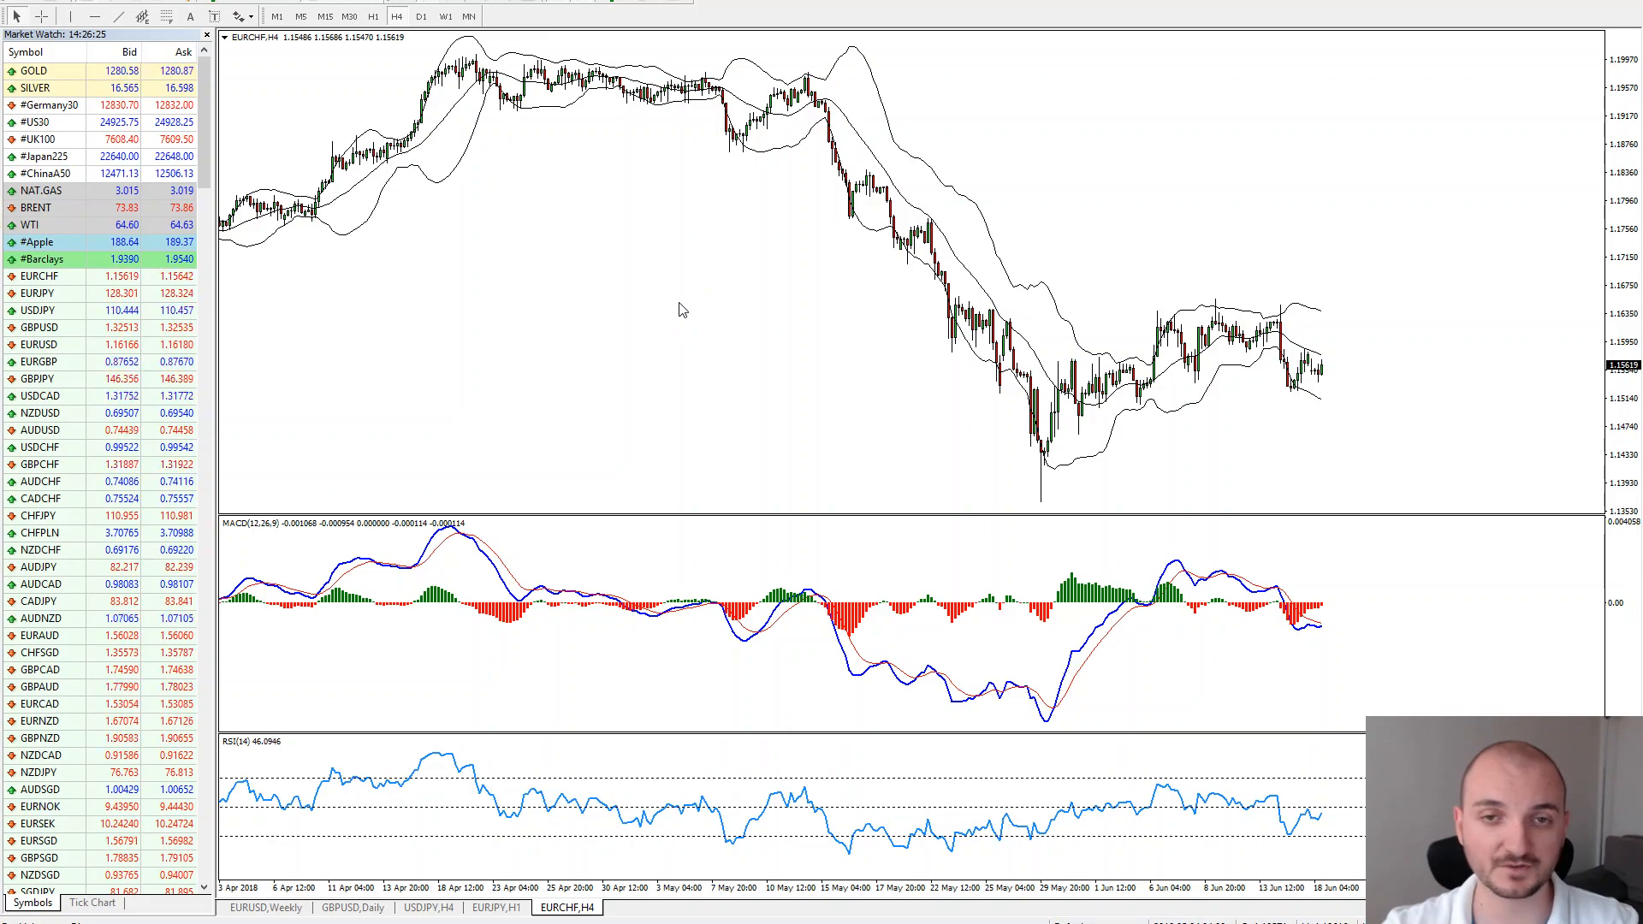
Open GOLD in a new chart window and apply the Delta_Scanner template to it
right_click(47, 77)
click(77, 99)
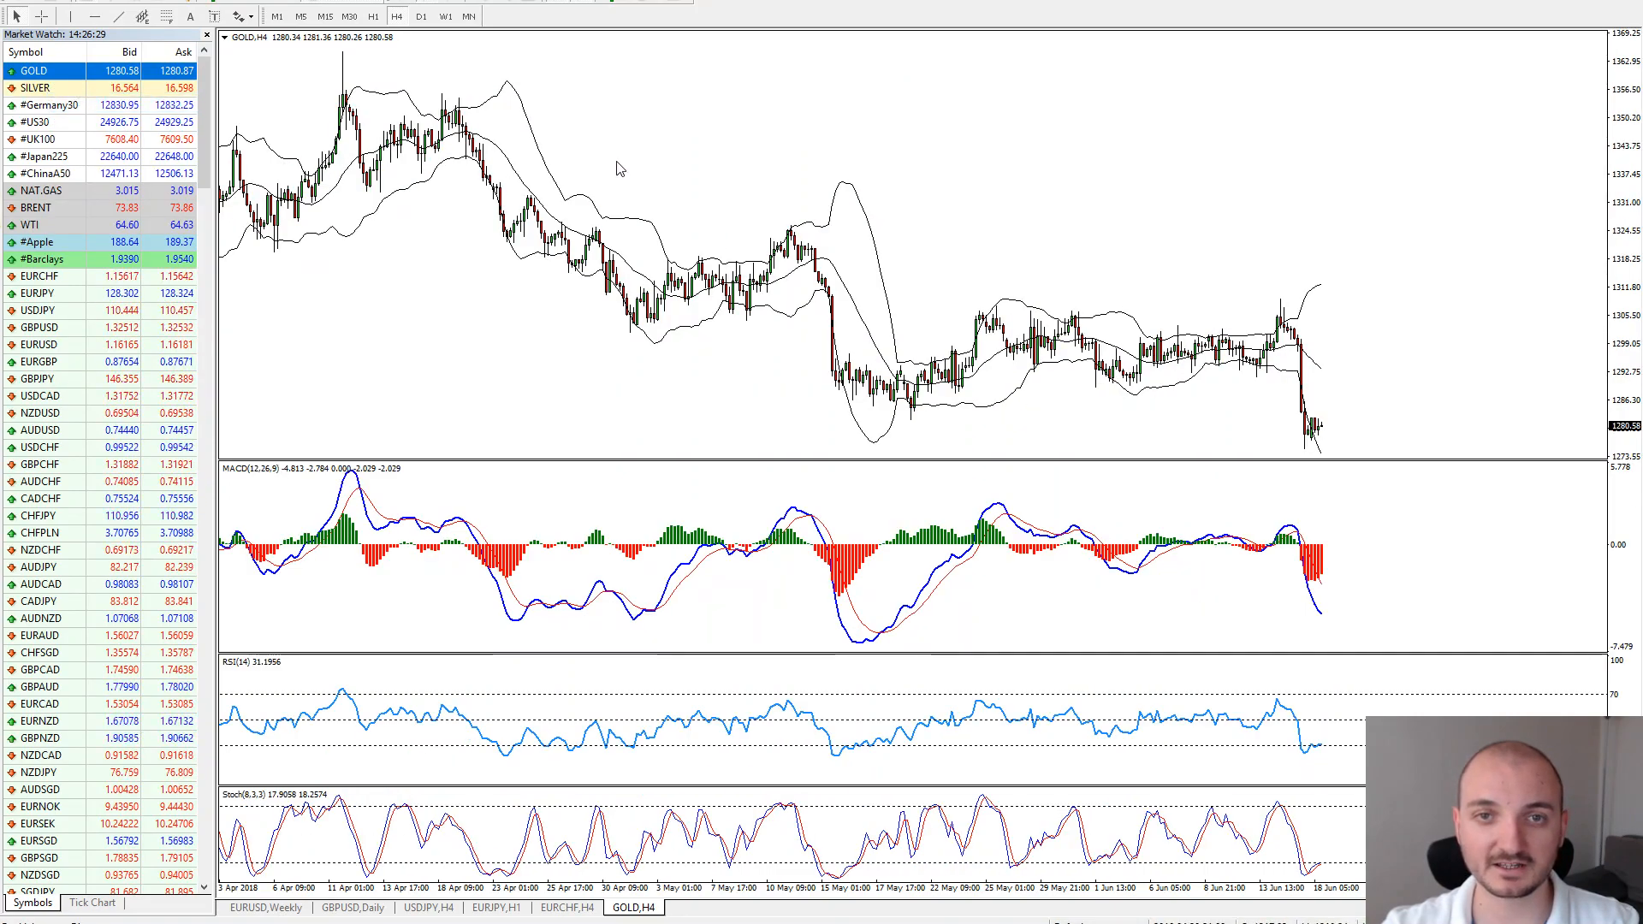
right_click(651, 140)
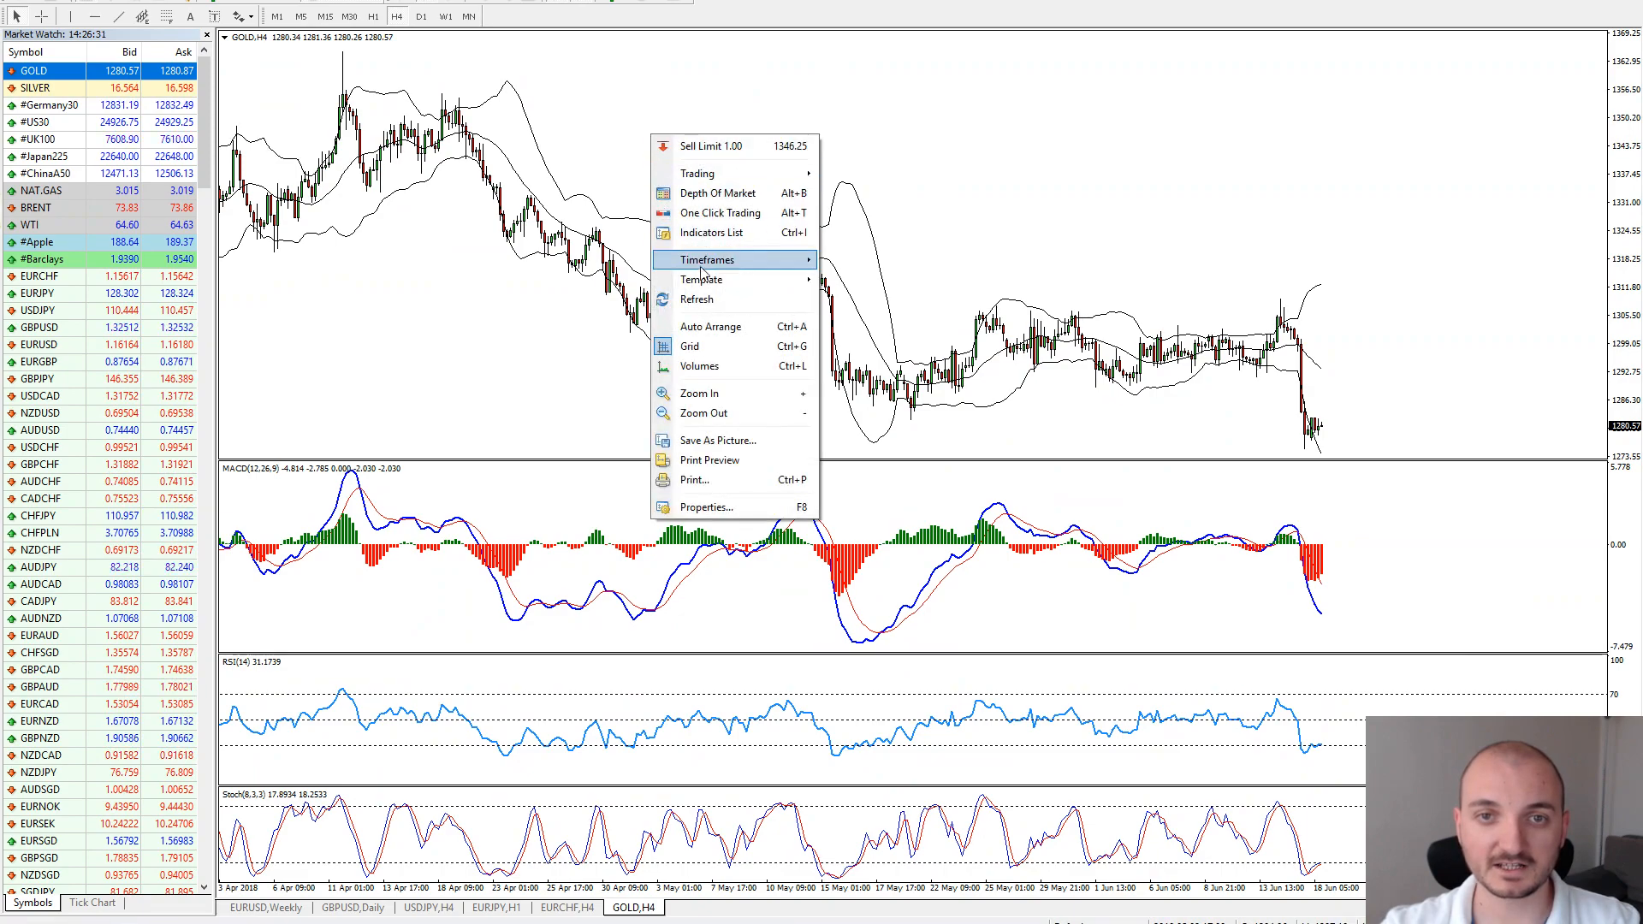
mouse_move(738, 282)
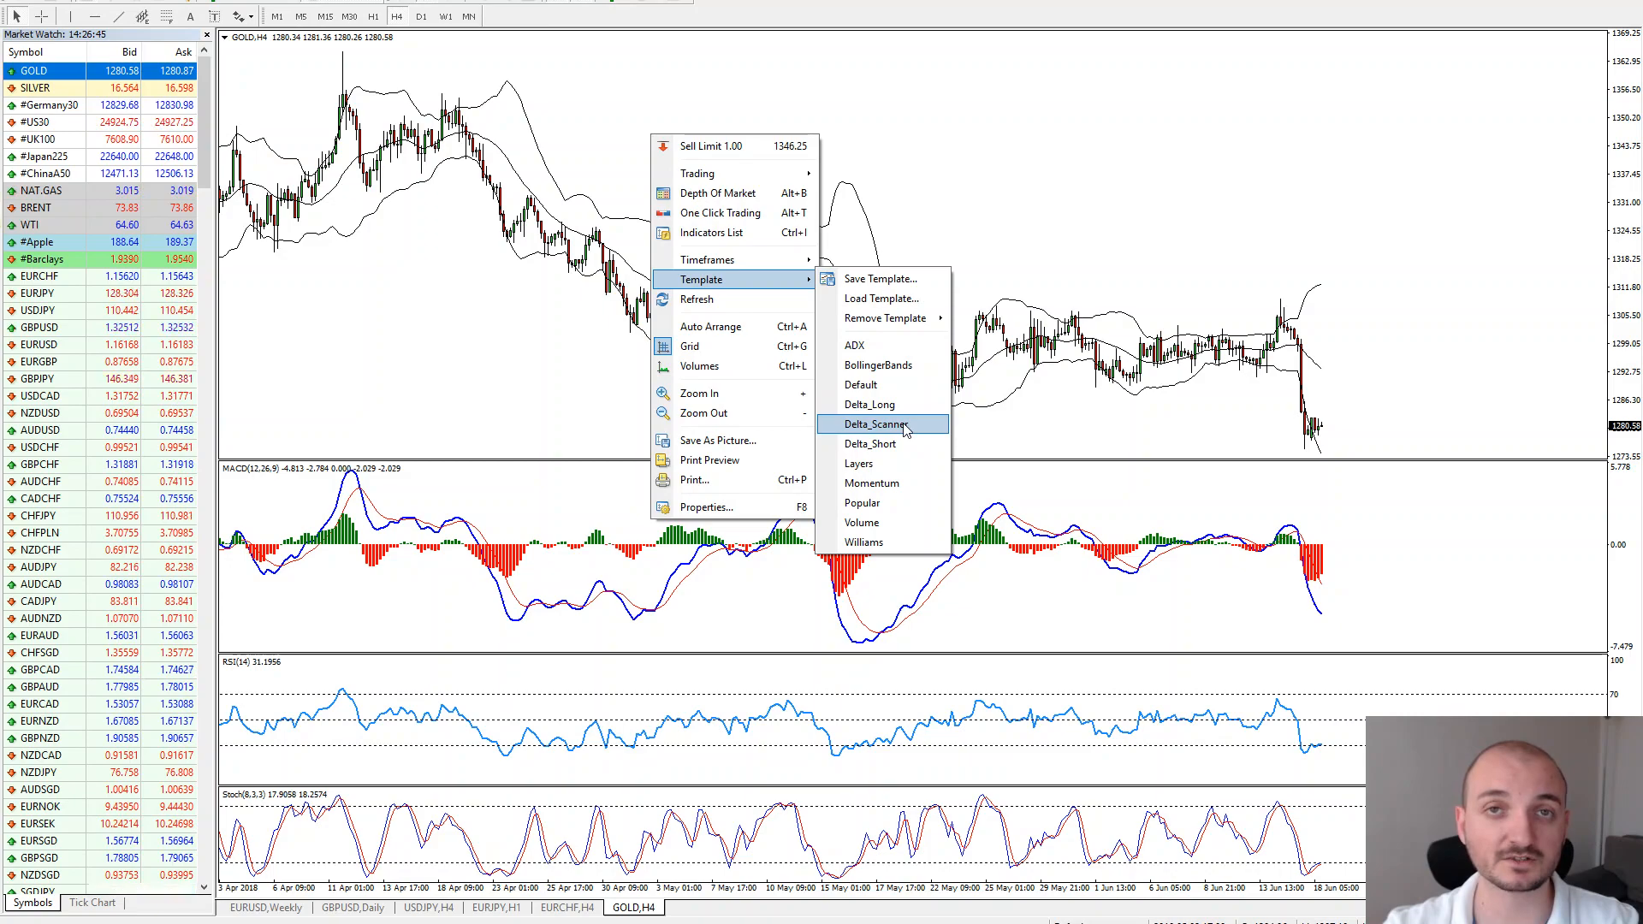
click(833, 424)
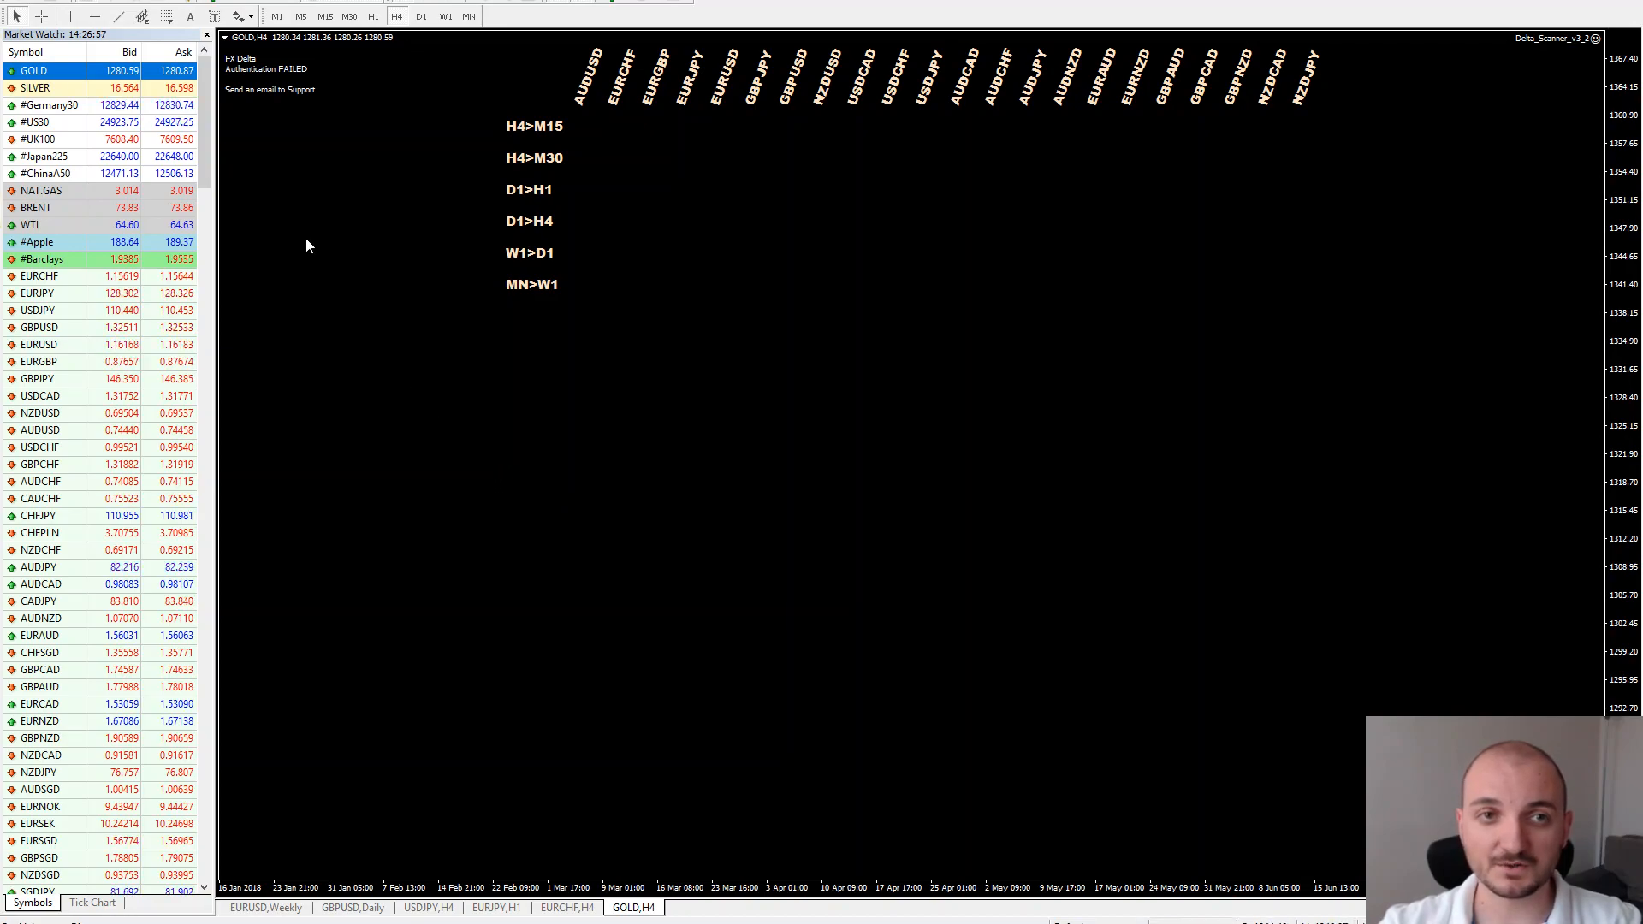
Bring up the Delta scanner's input parameters from its Expert Advisor properties
right_click(441, 296)
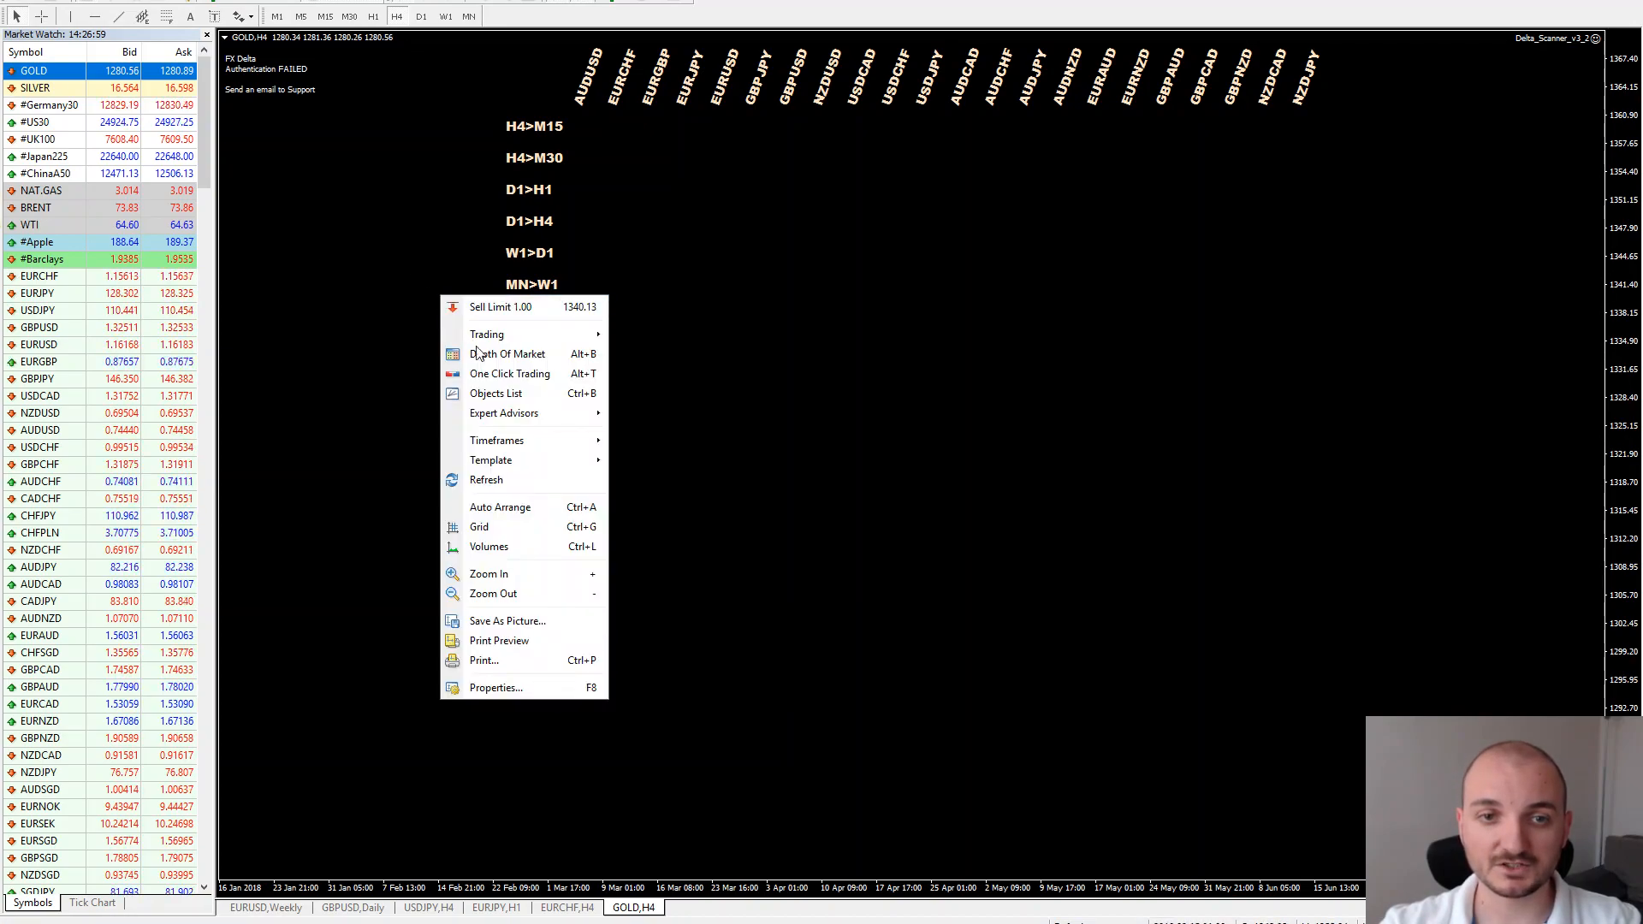
mouse_move(548, 417)
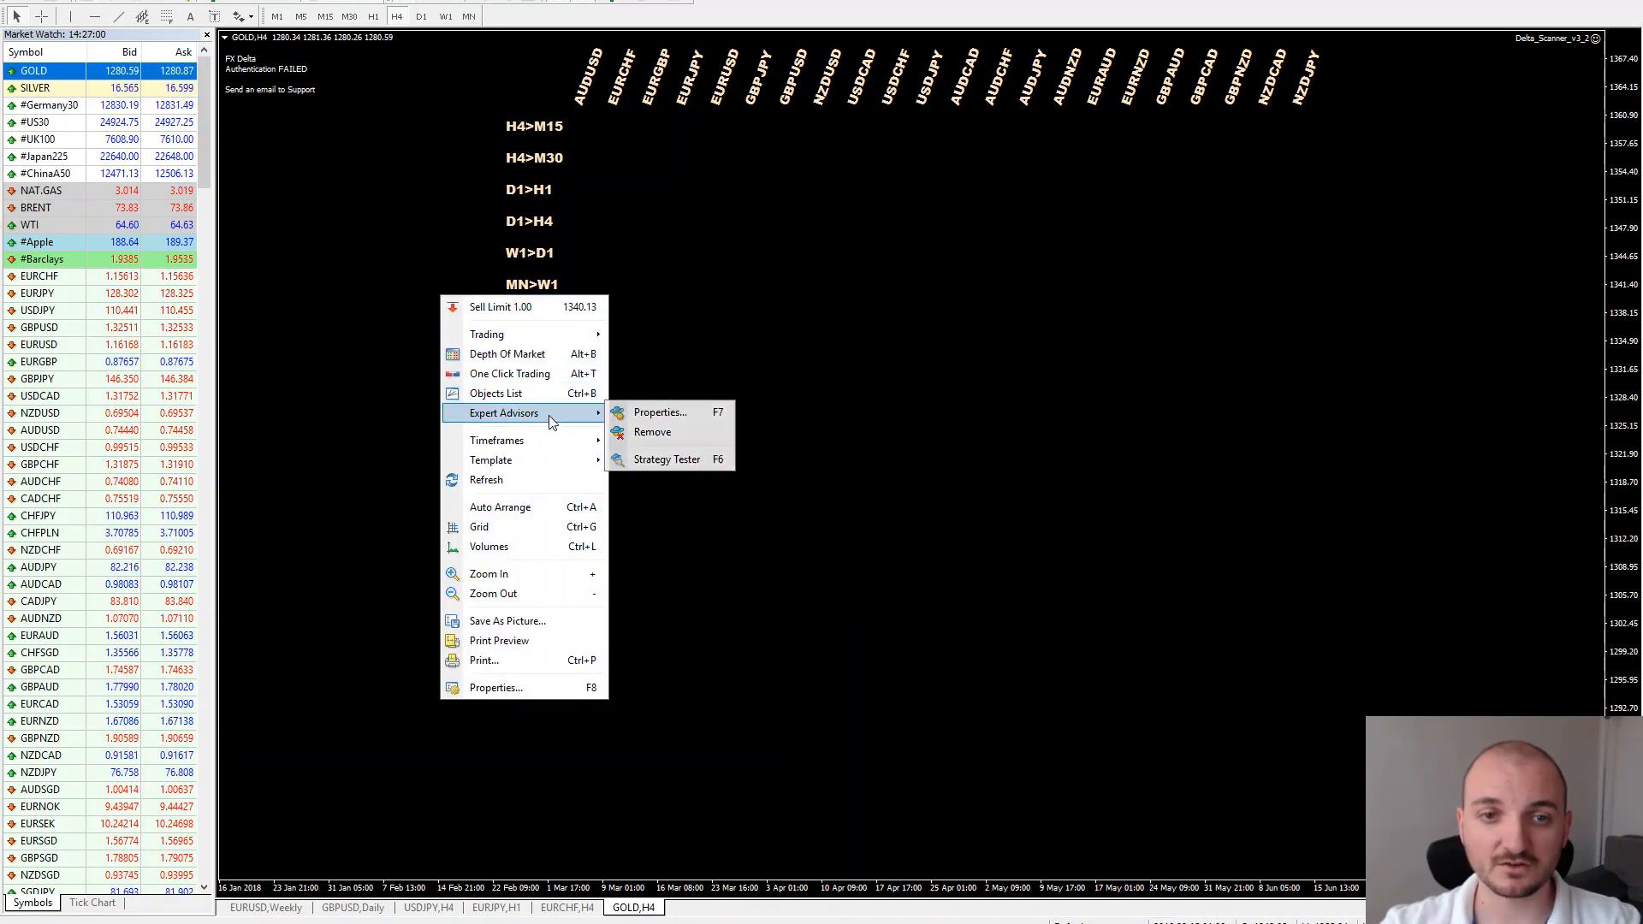
click(682, 415)
drag(685, 259, 926, 313)
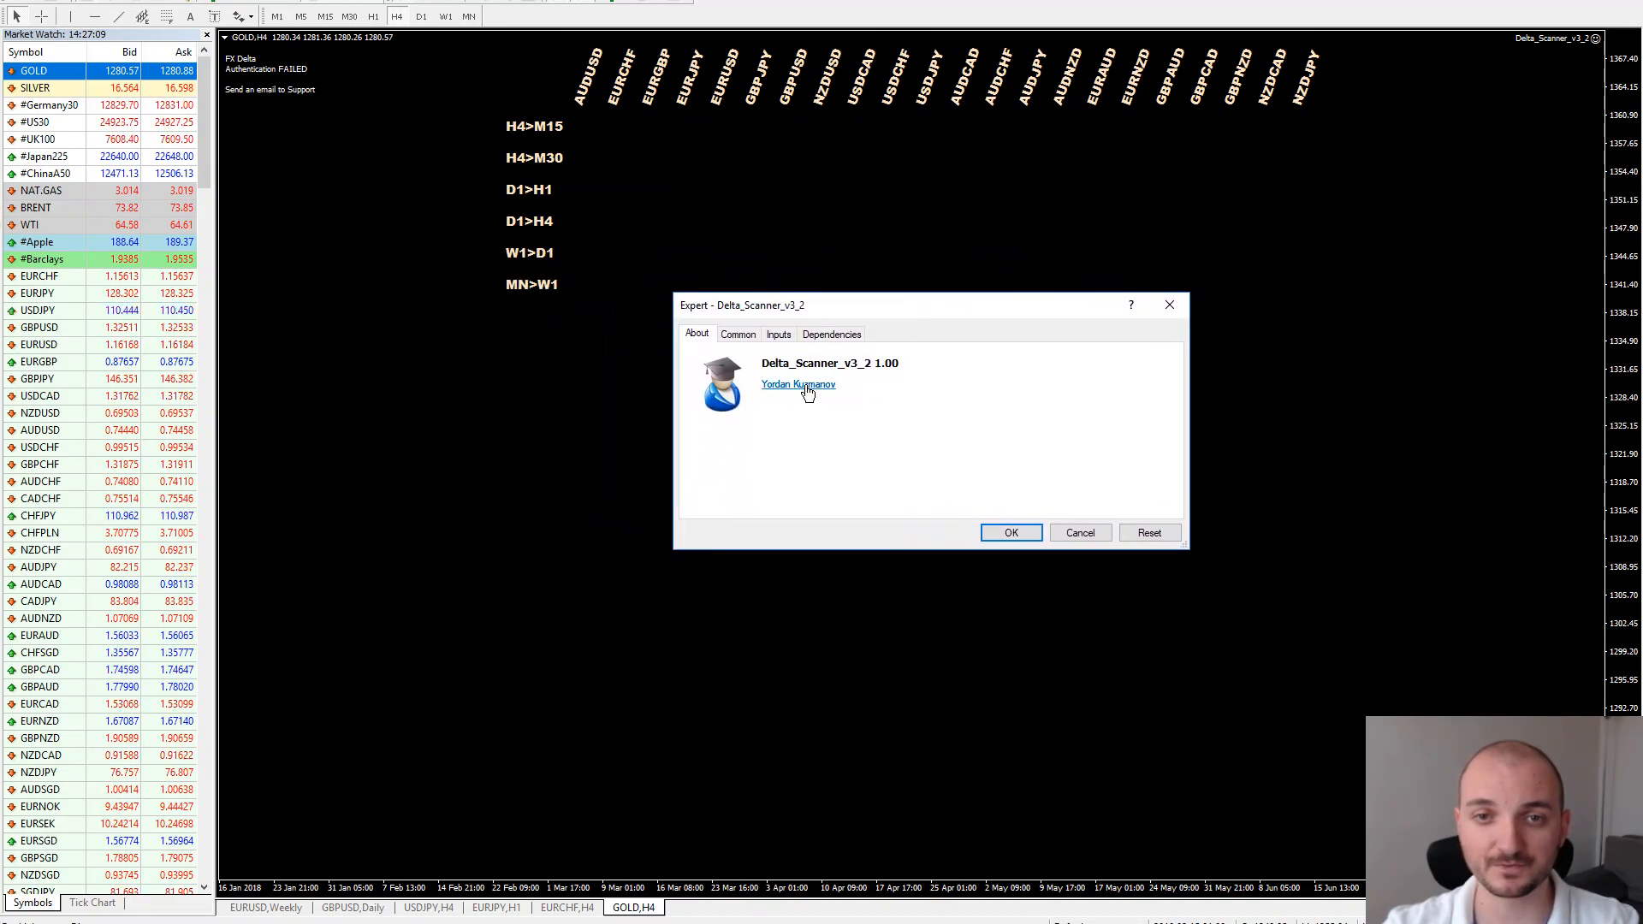
click(779, 335)
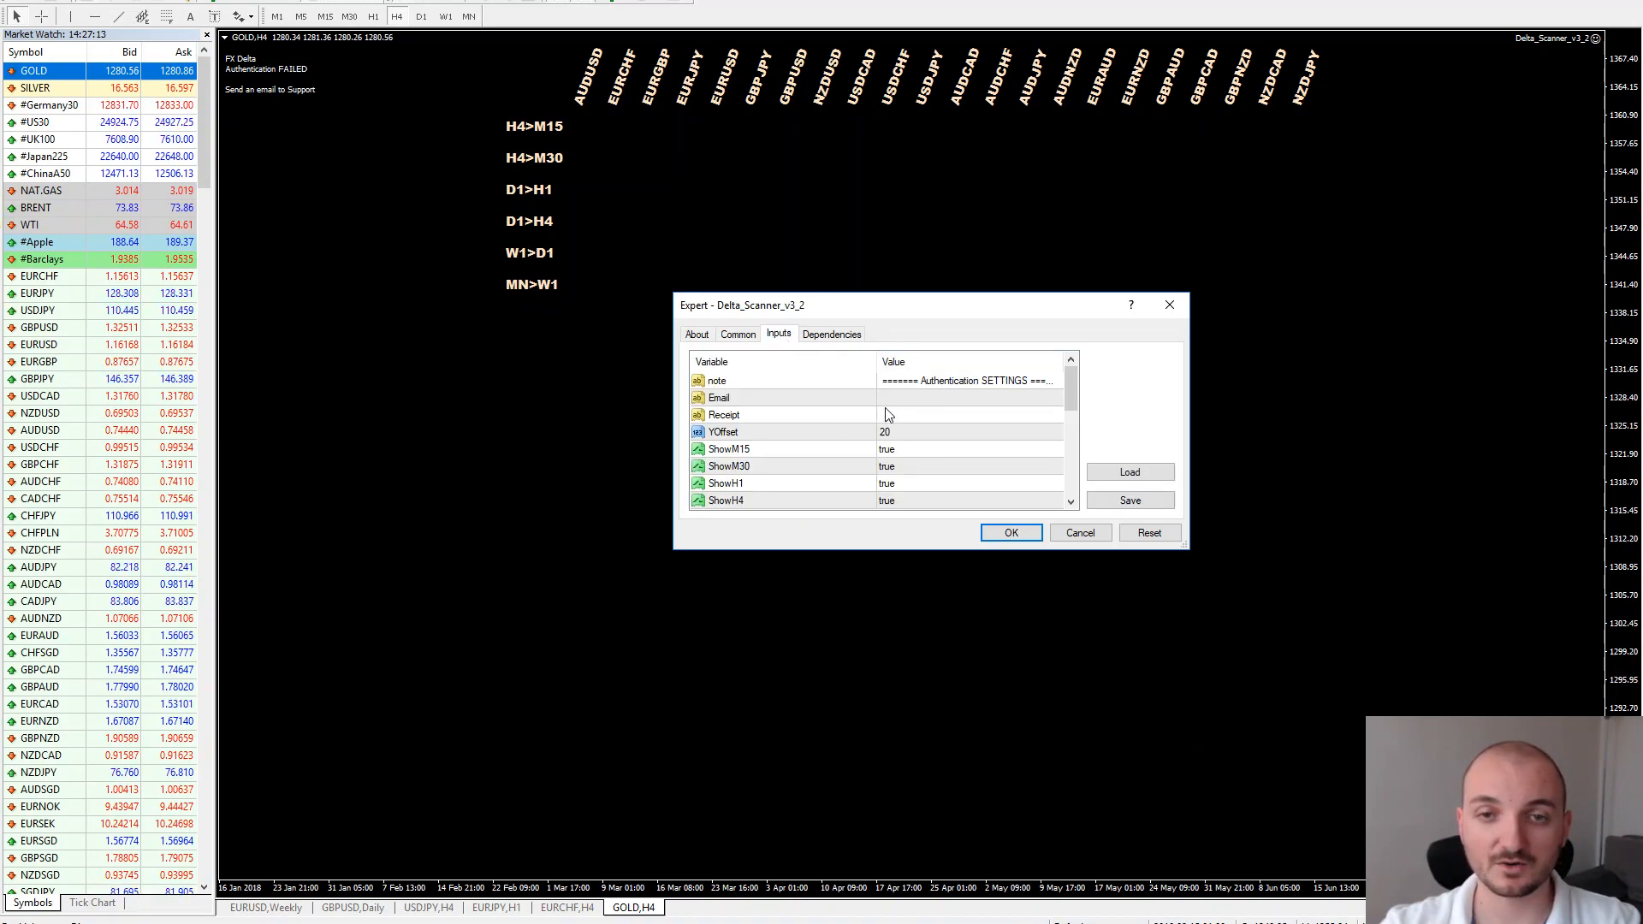
Enter the account e-mail, paste the receipt number into Receipt, and apply the settings
click(798, 400)
click(820, 415)
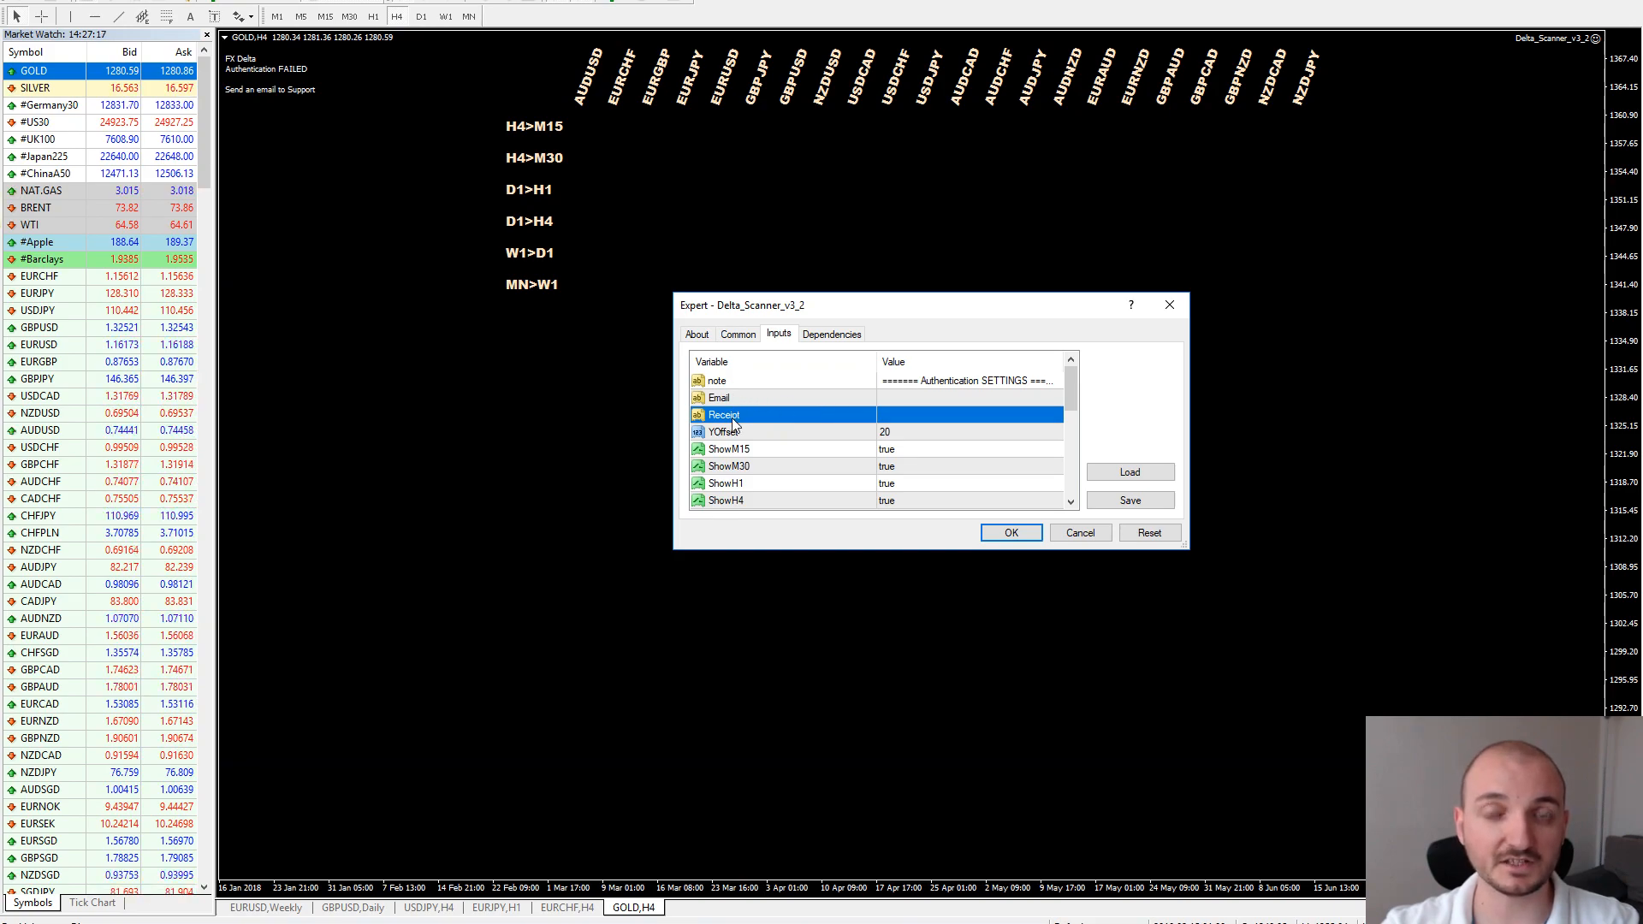
click(948, 399)
click(949, 398)
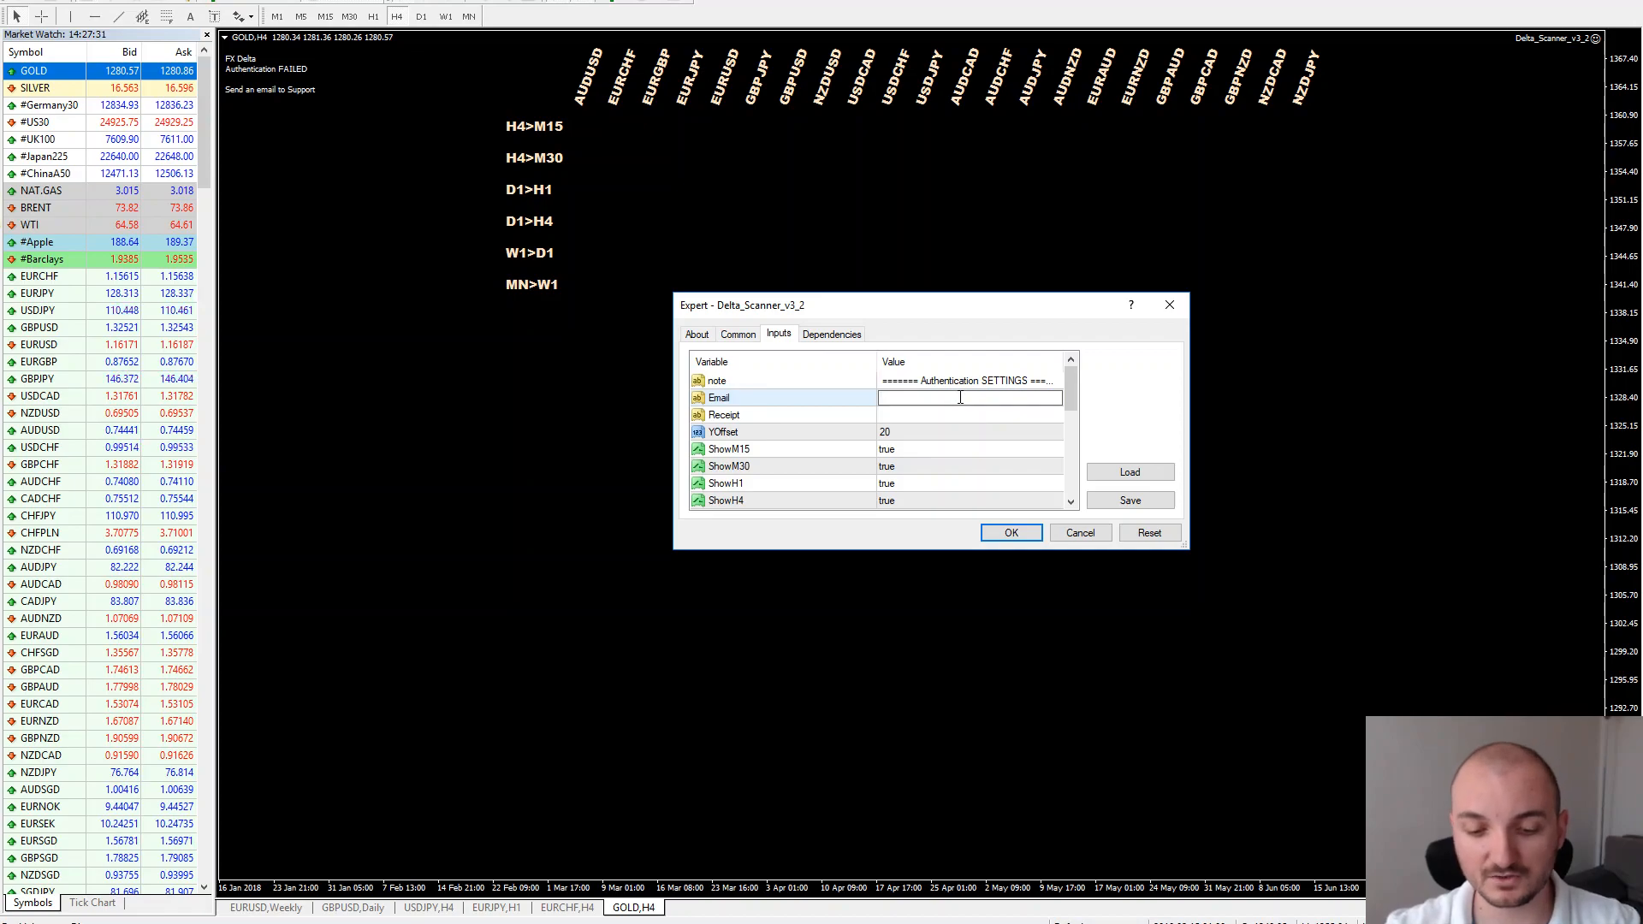
text(test@)
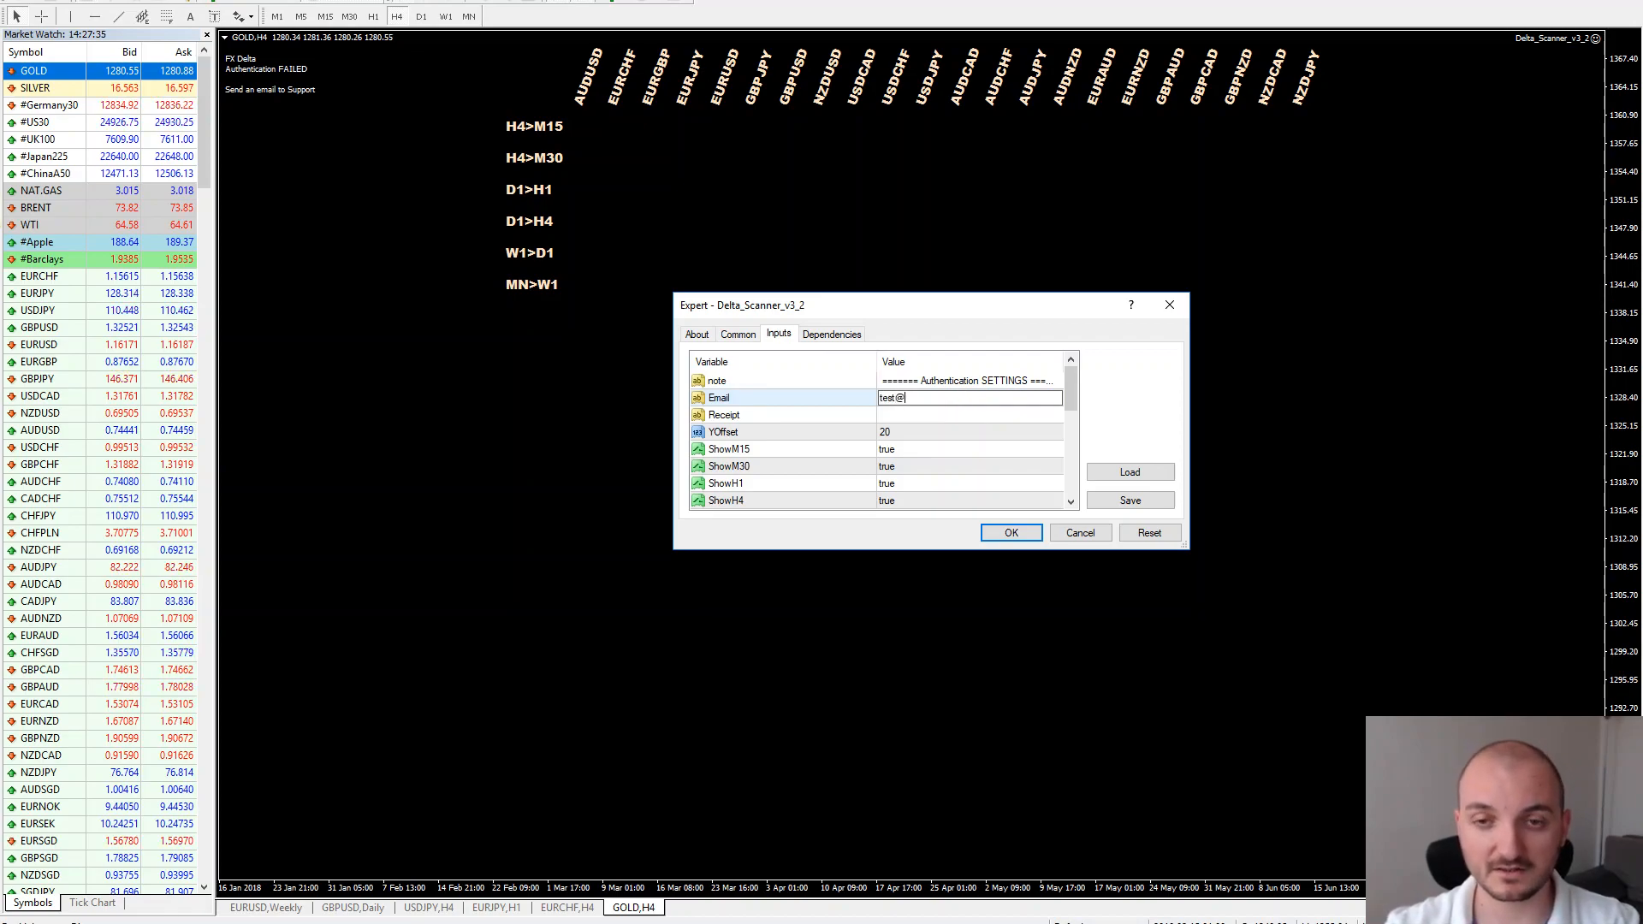
text(gmail.com)
click(960, 414)
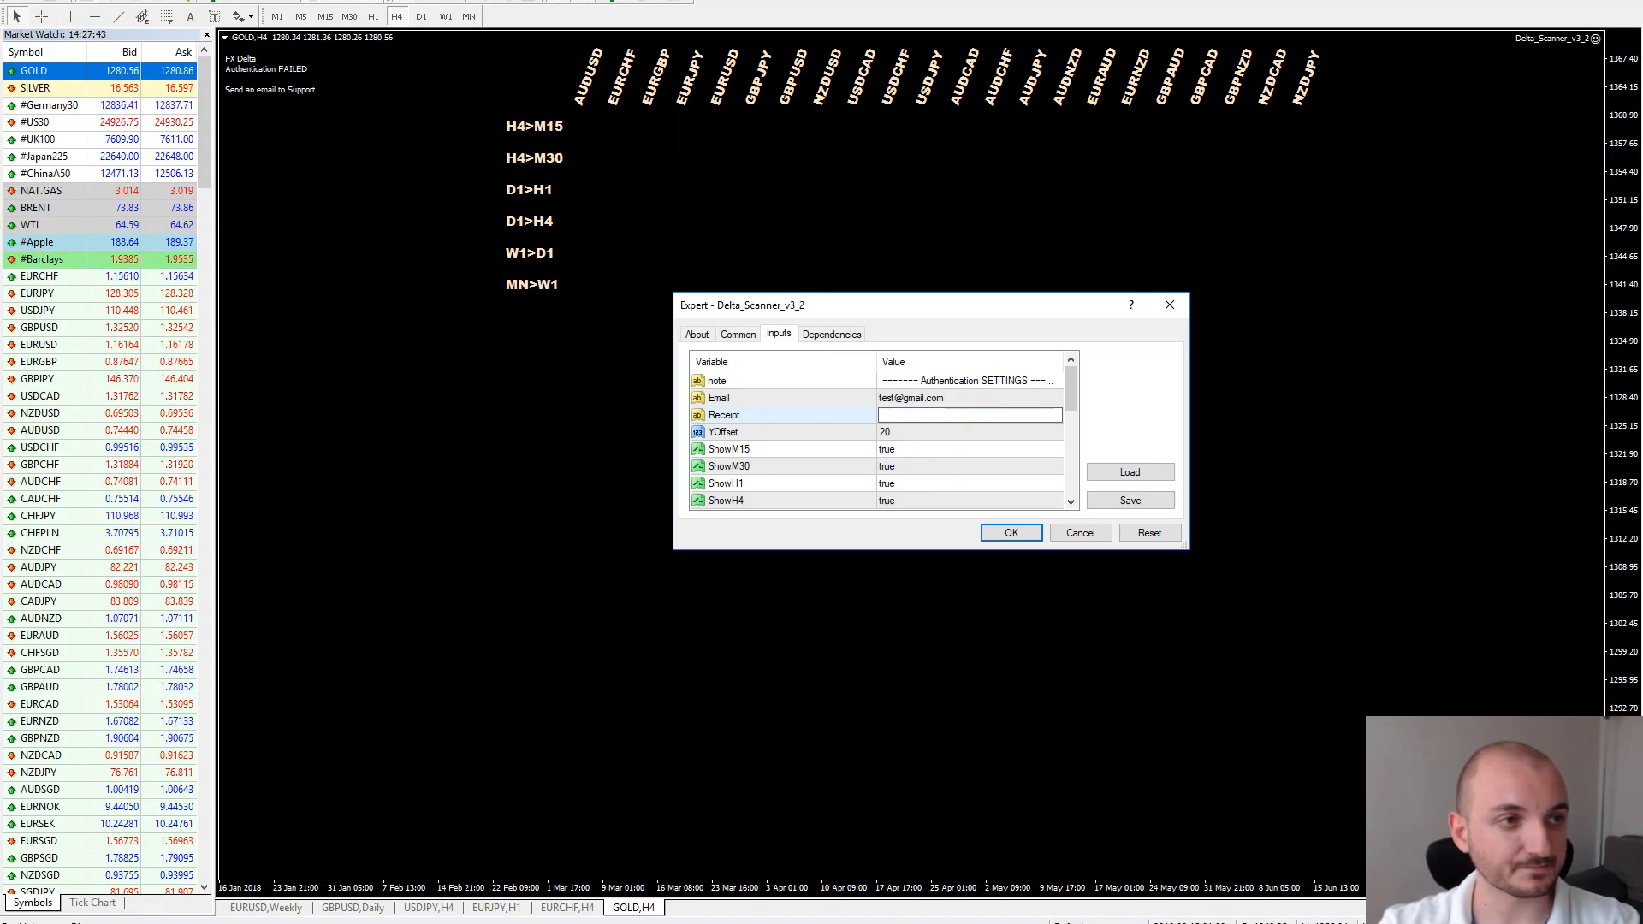
double_click(920, 418)
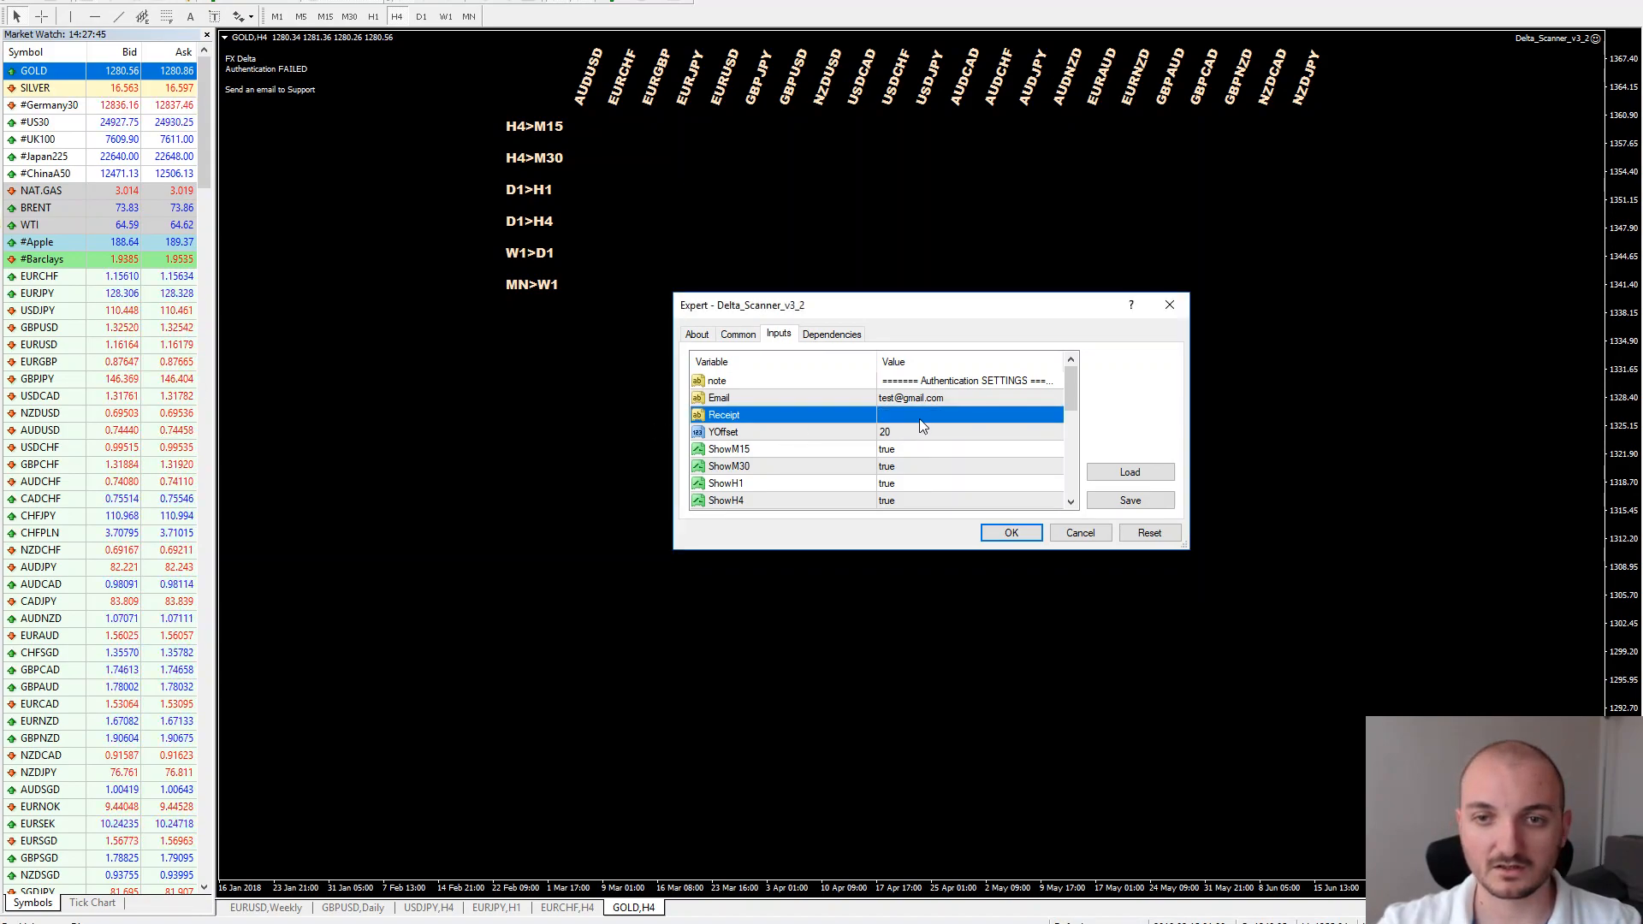
text(TEST123)
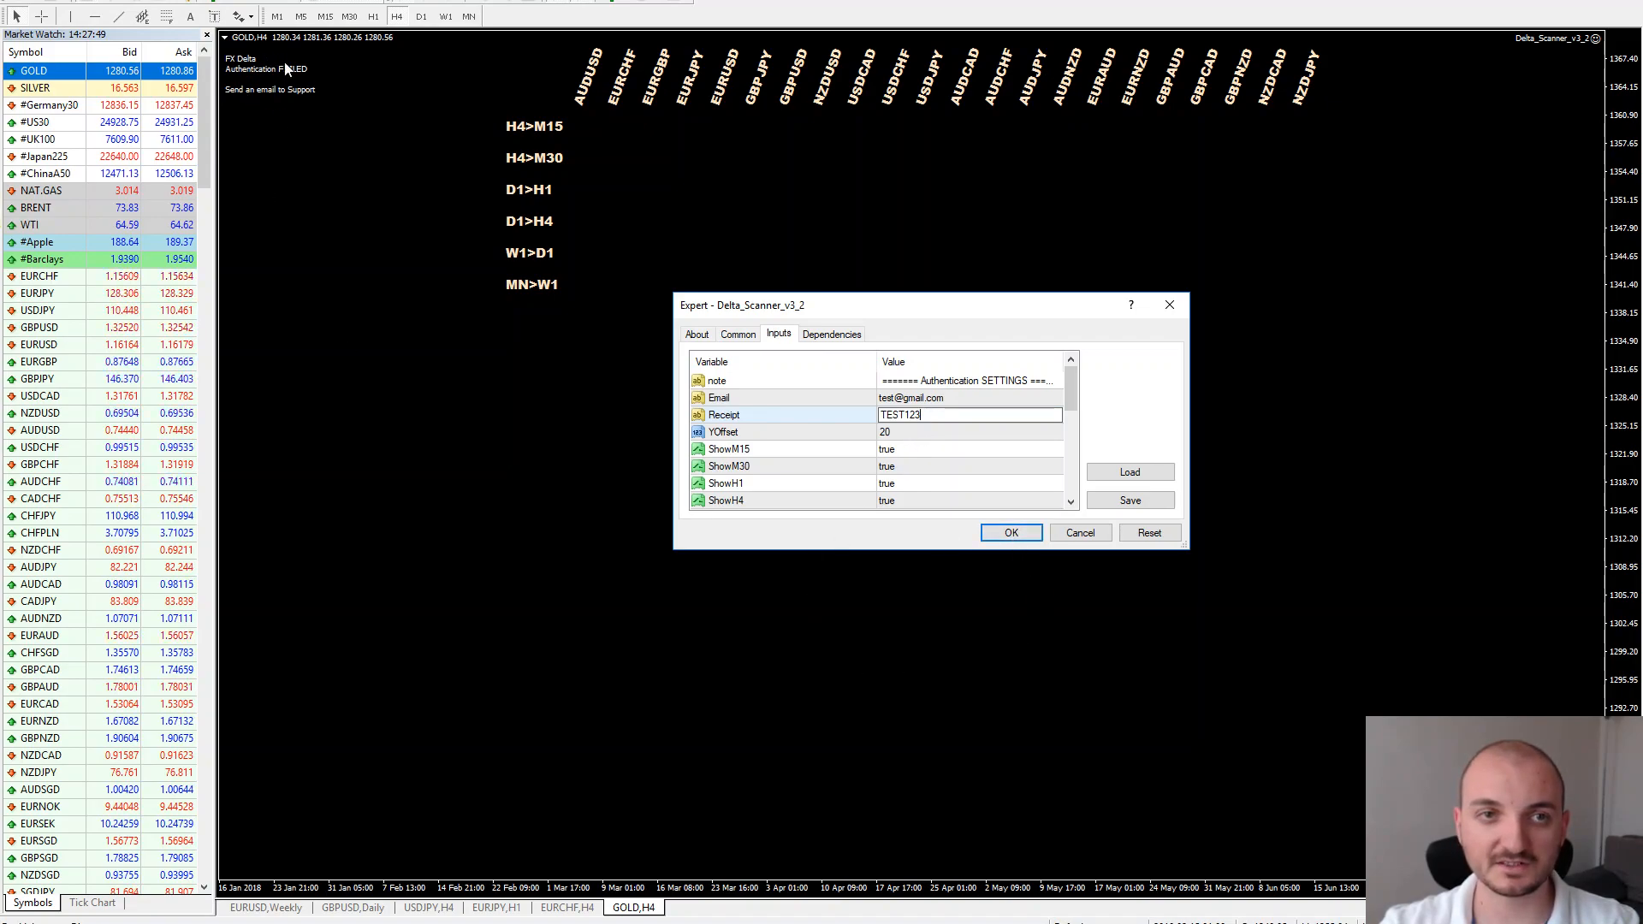
click(1011, 533)
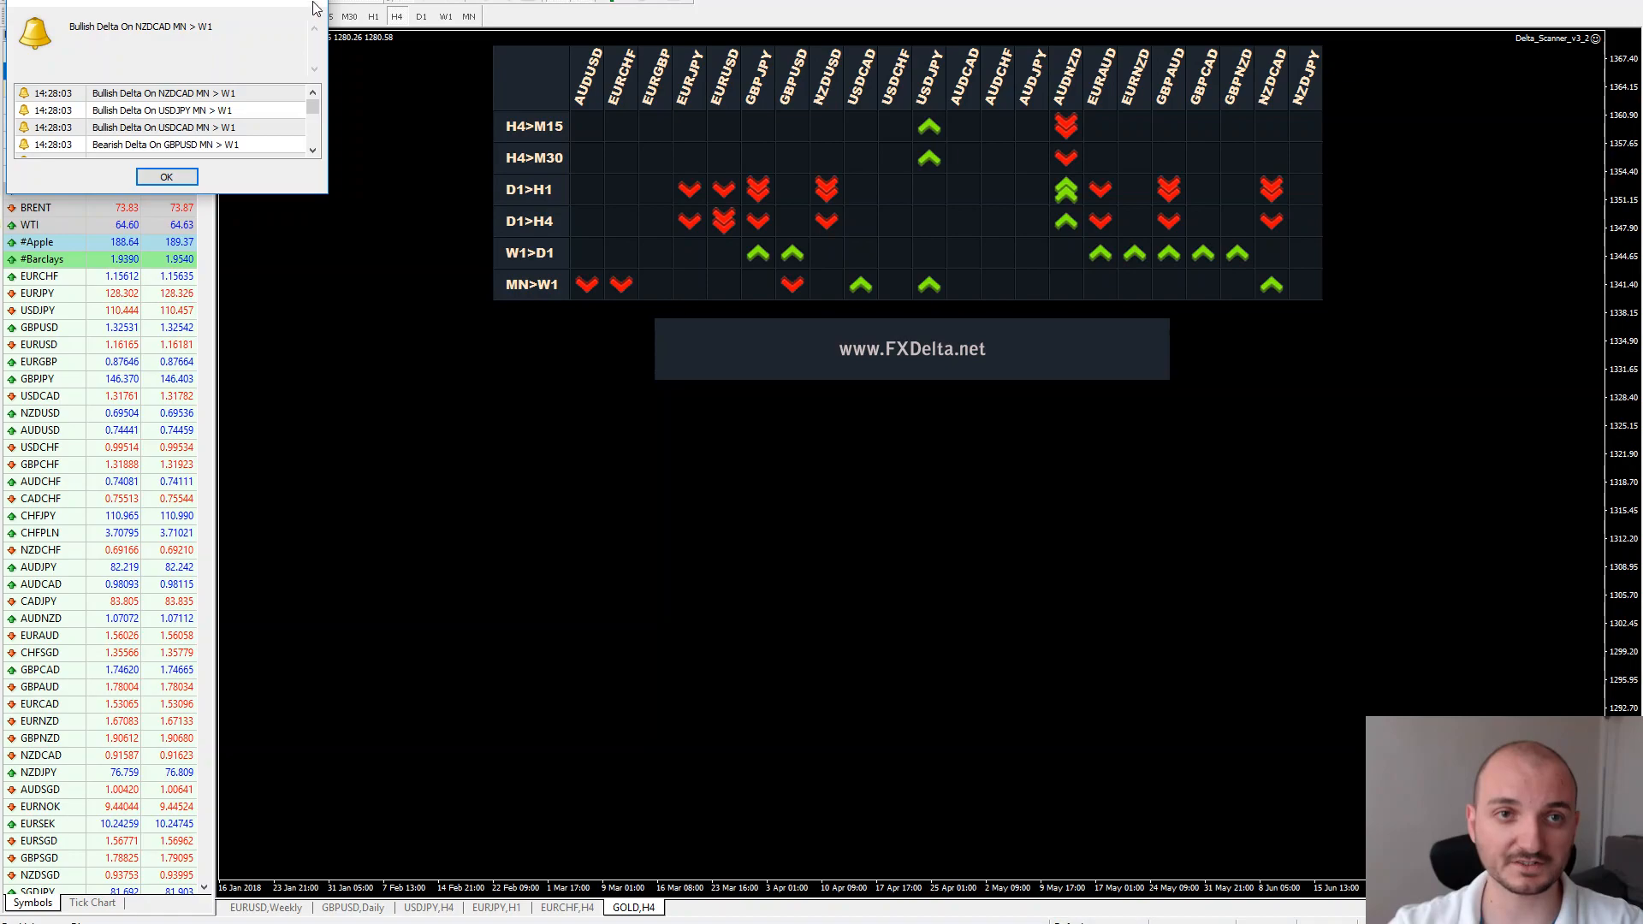
Dismiss the alert to reveal the GOLD H4 delta arrow grid
click(314, 7)
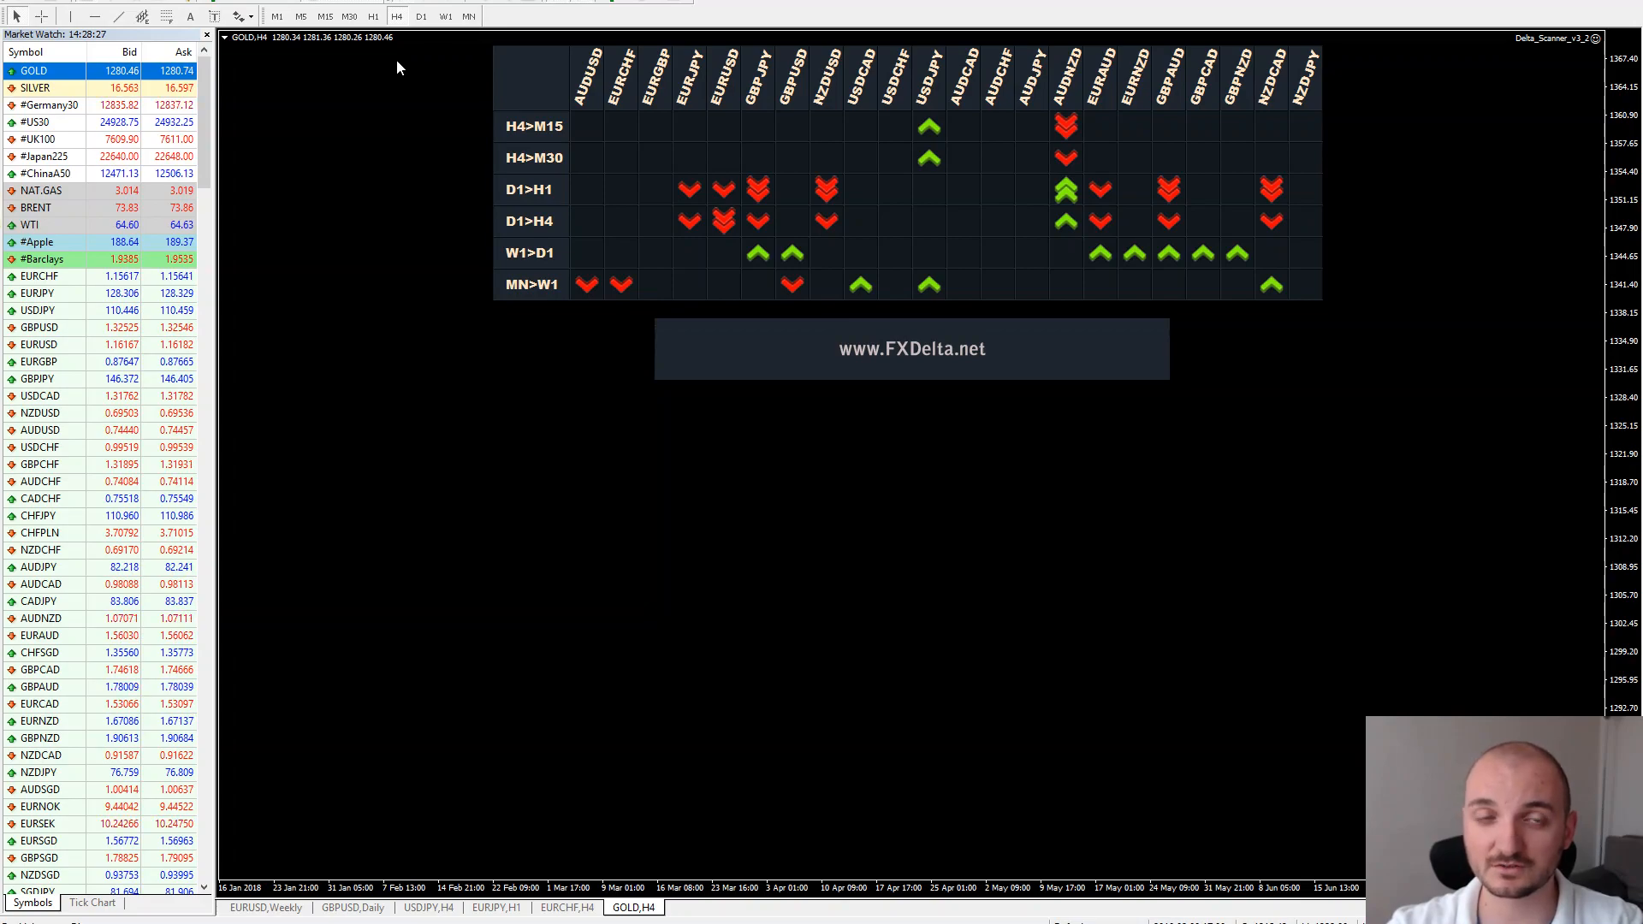
click(440, 17)
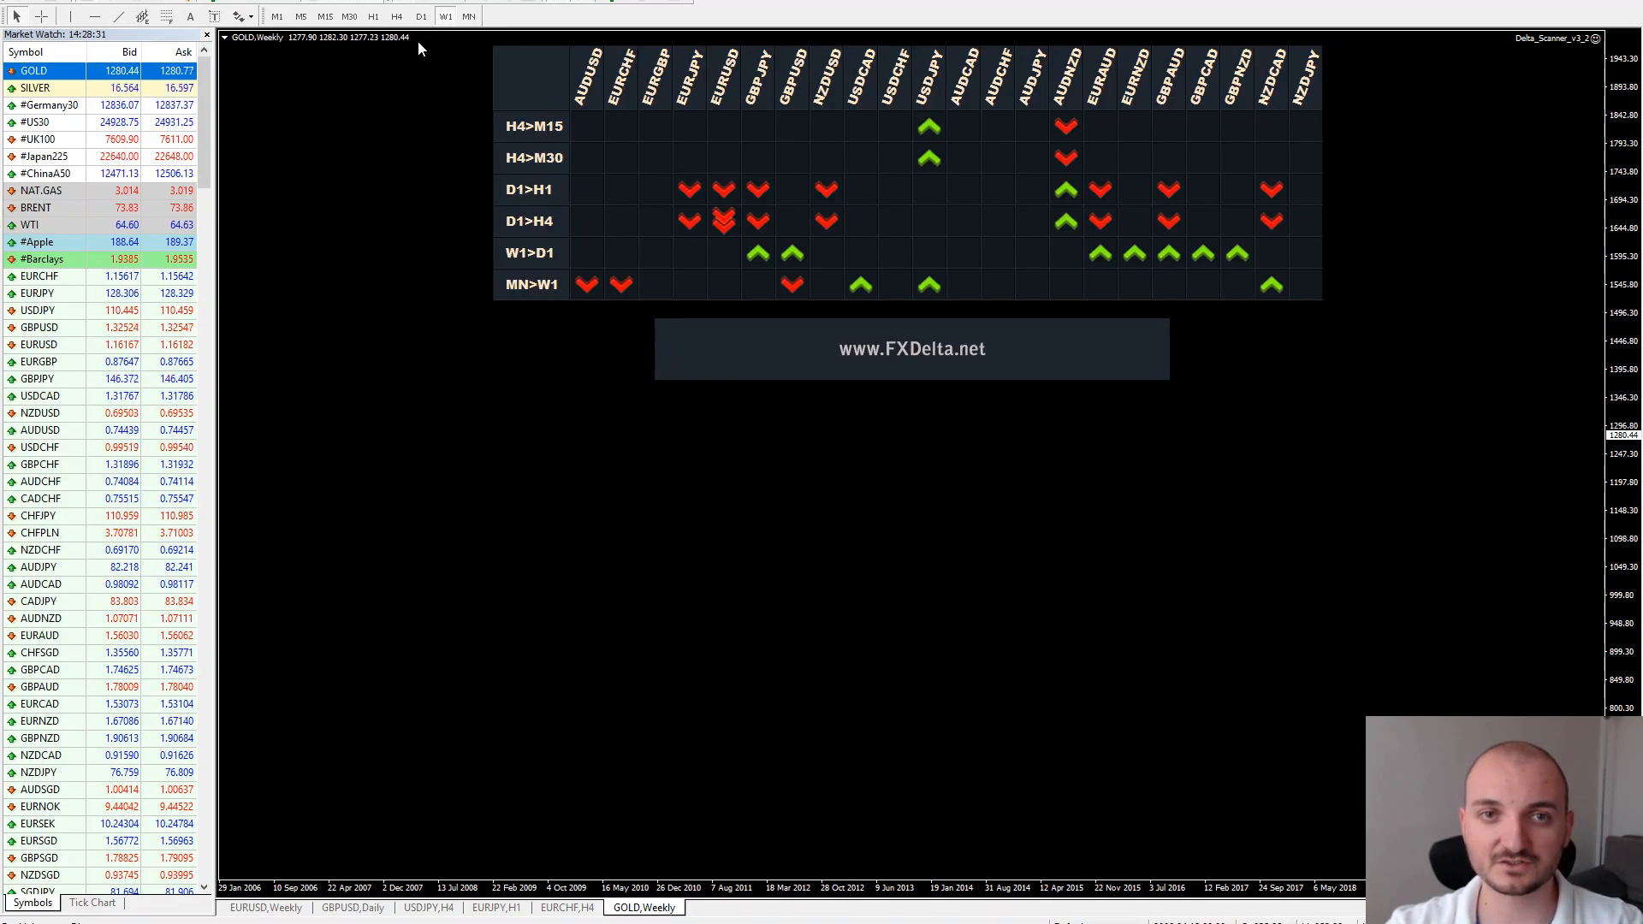
click(421, 17)
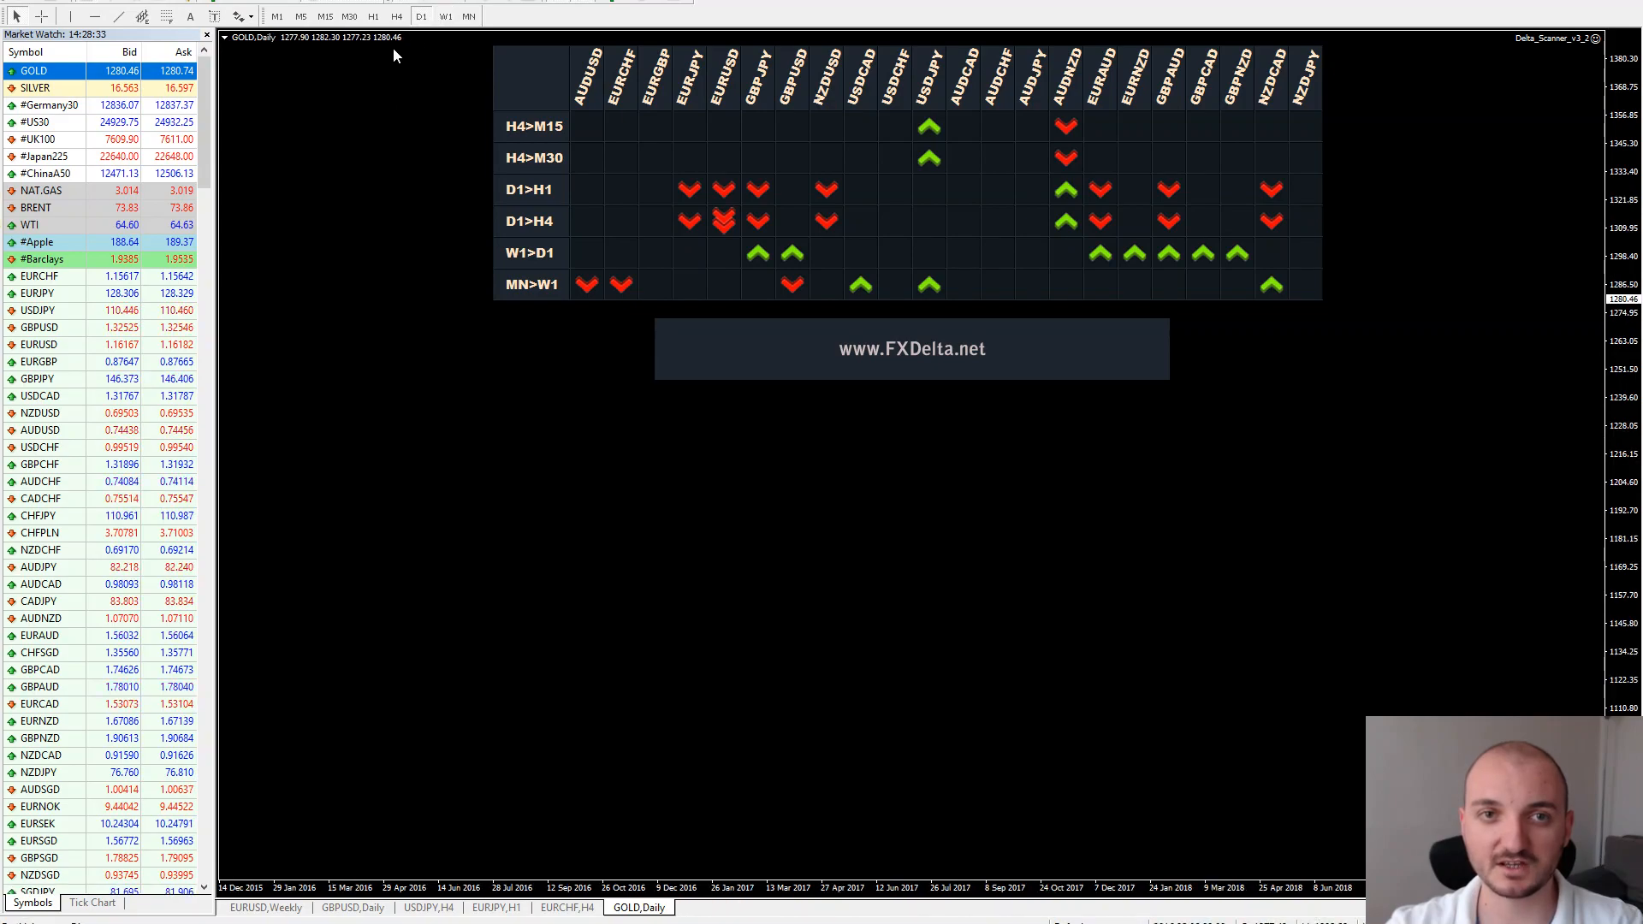
click(397, 17)
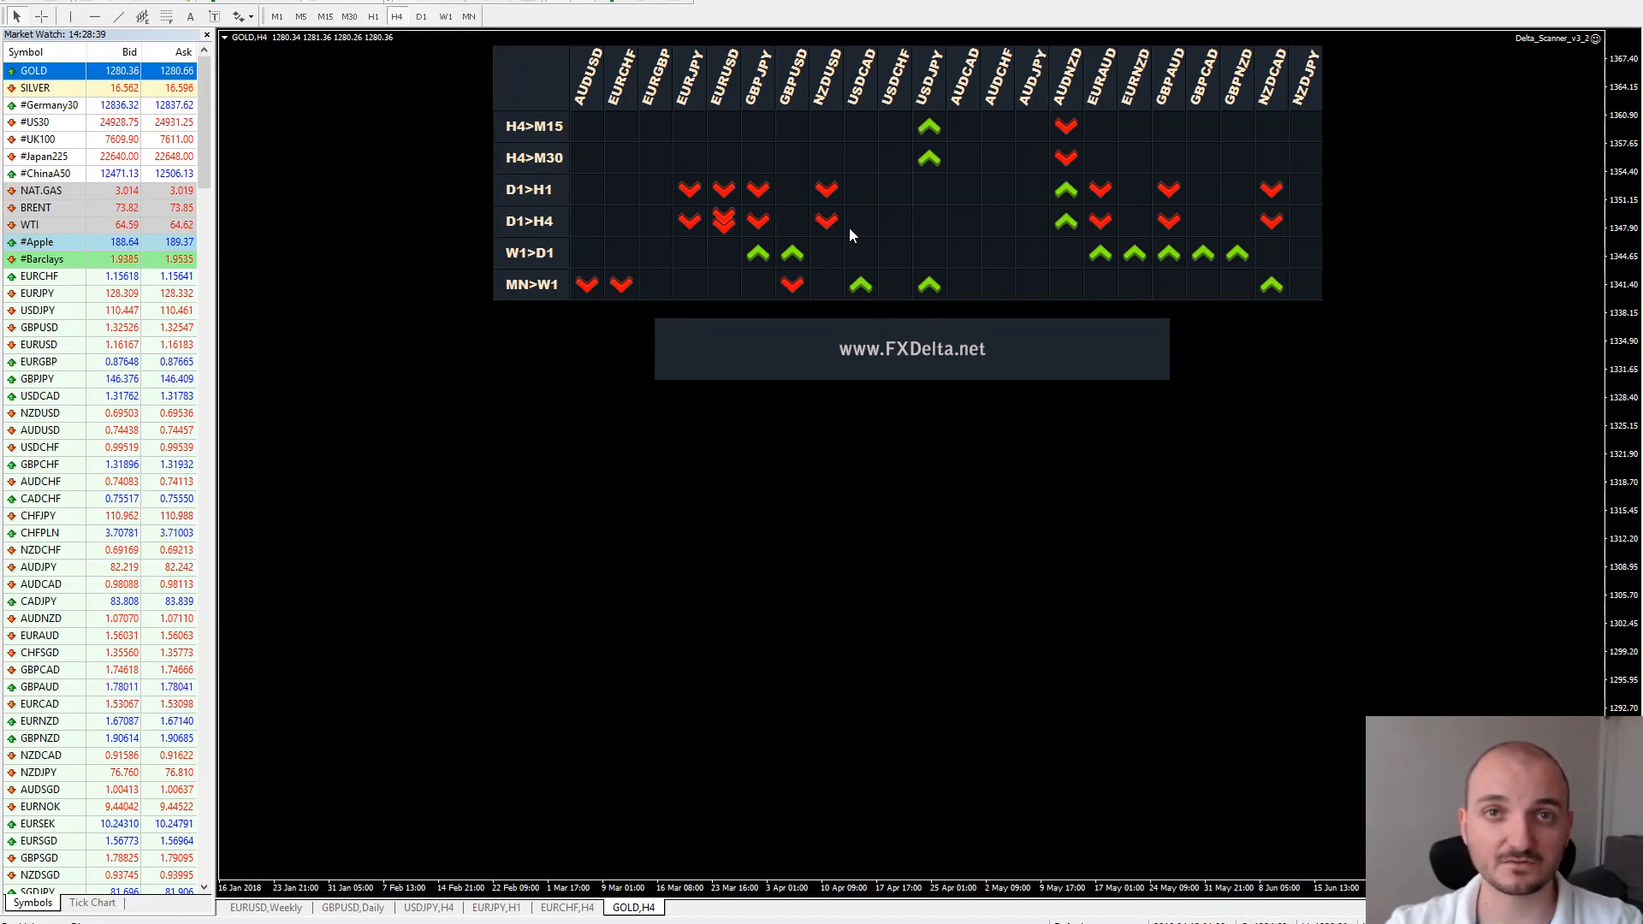
click(373, 16)
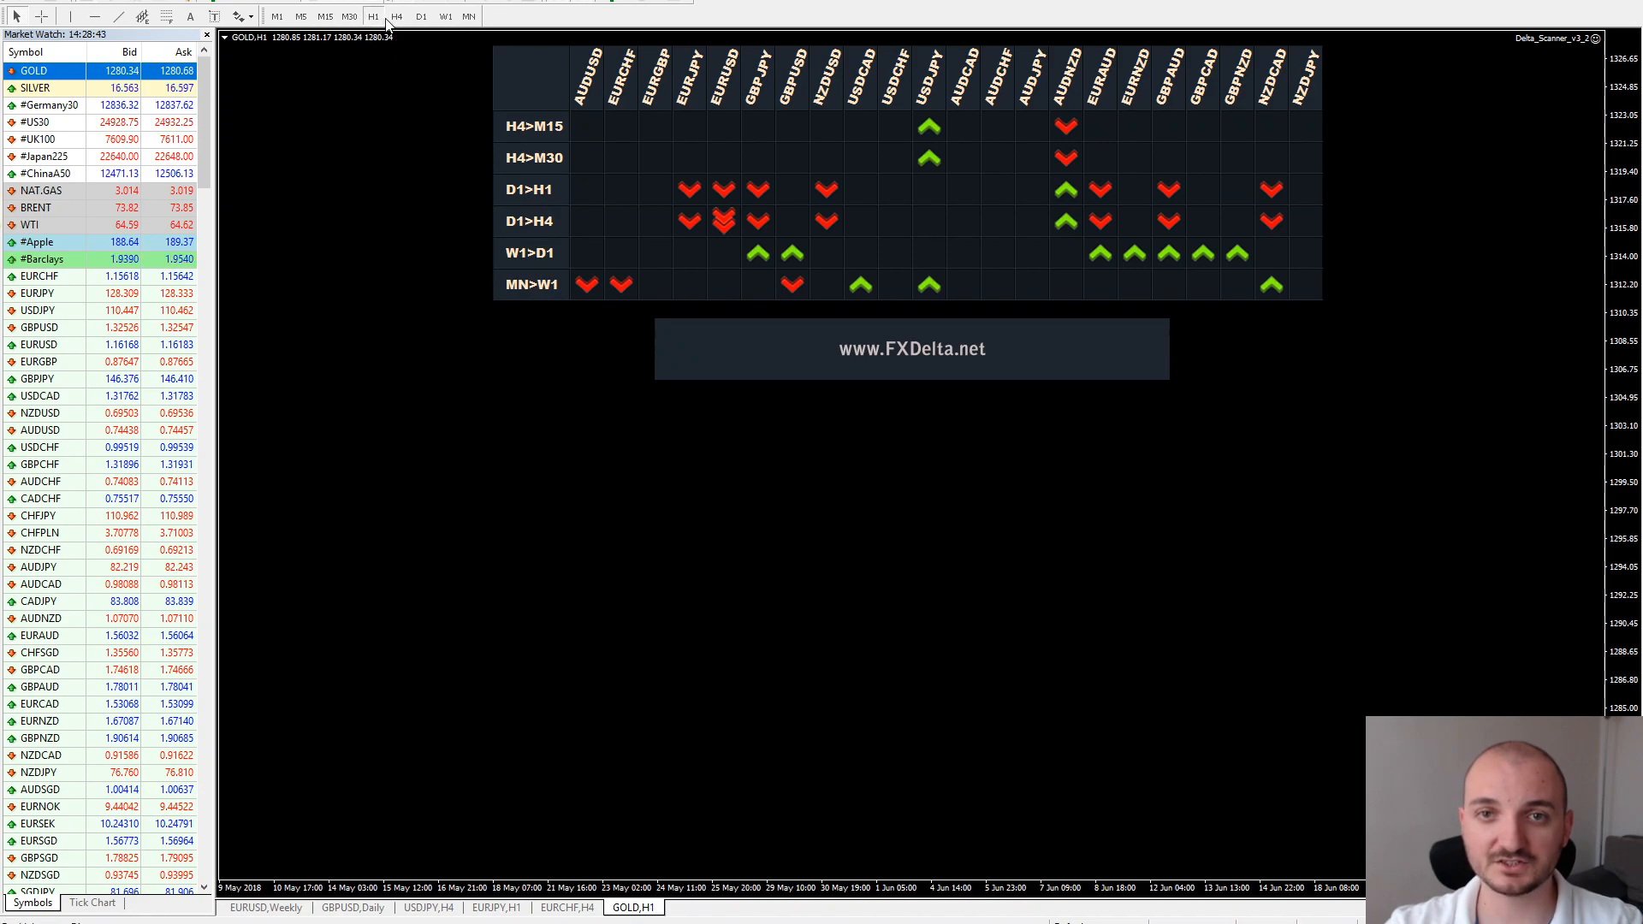
click(397, 17)
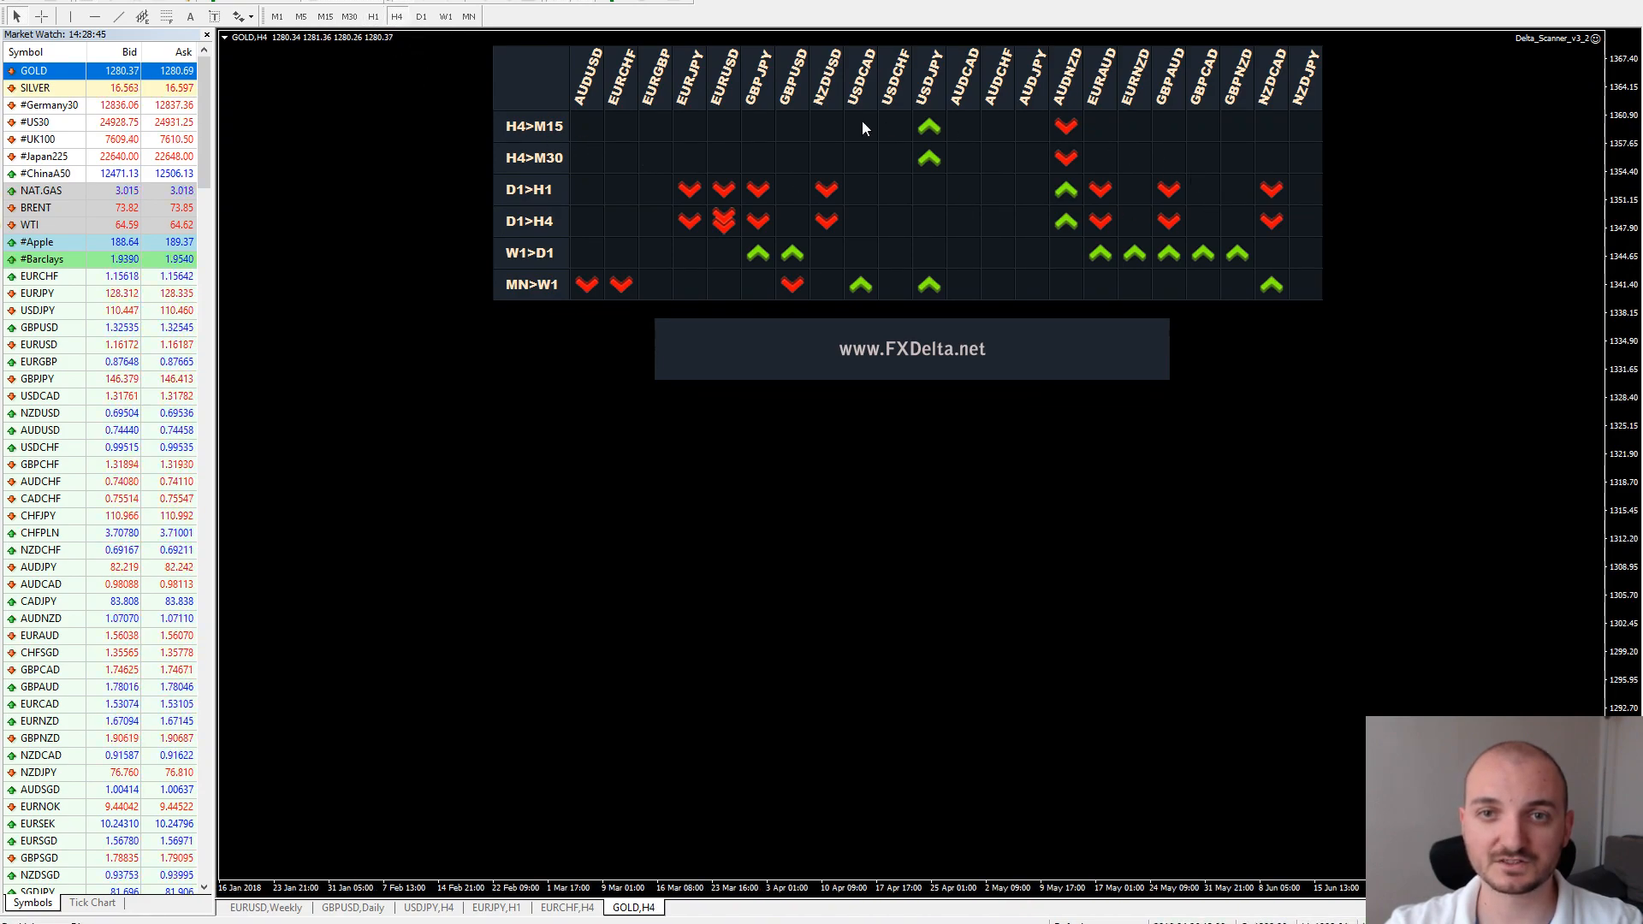